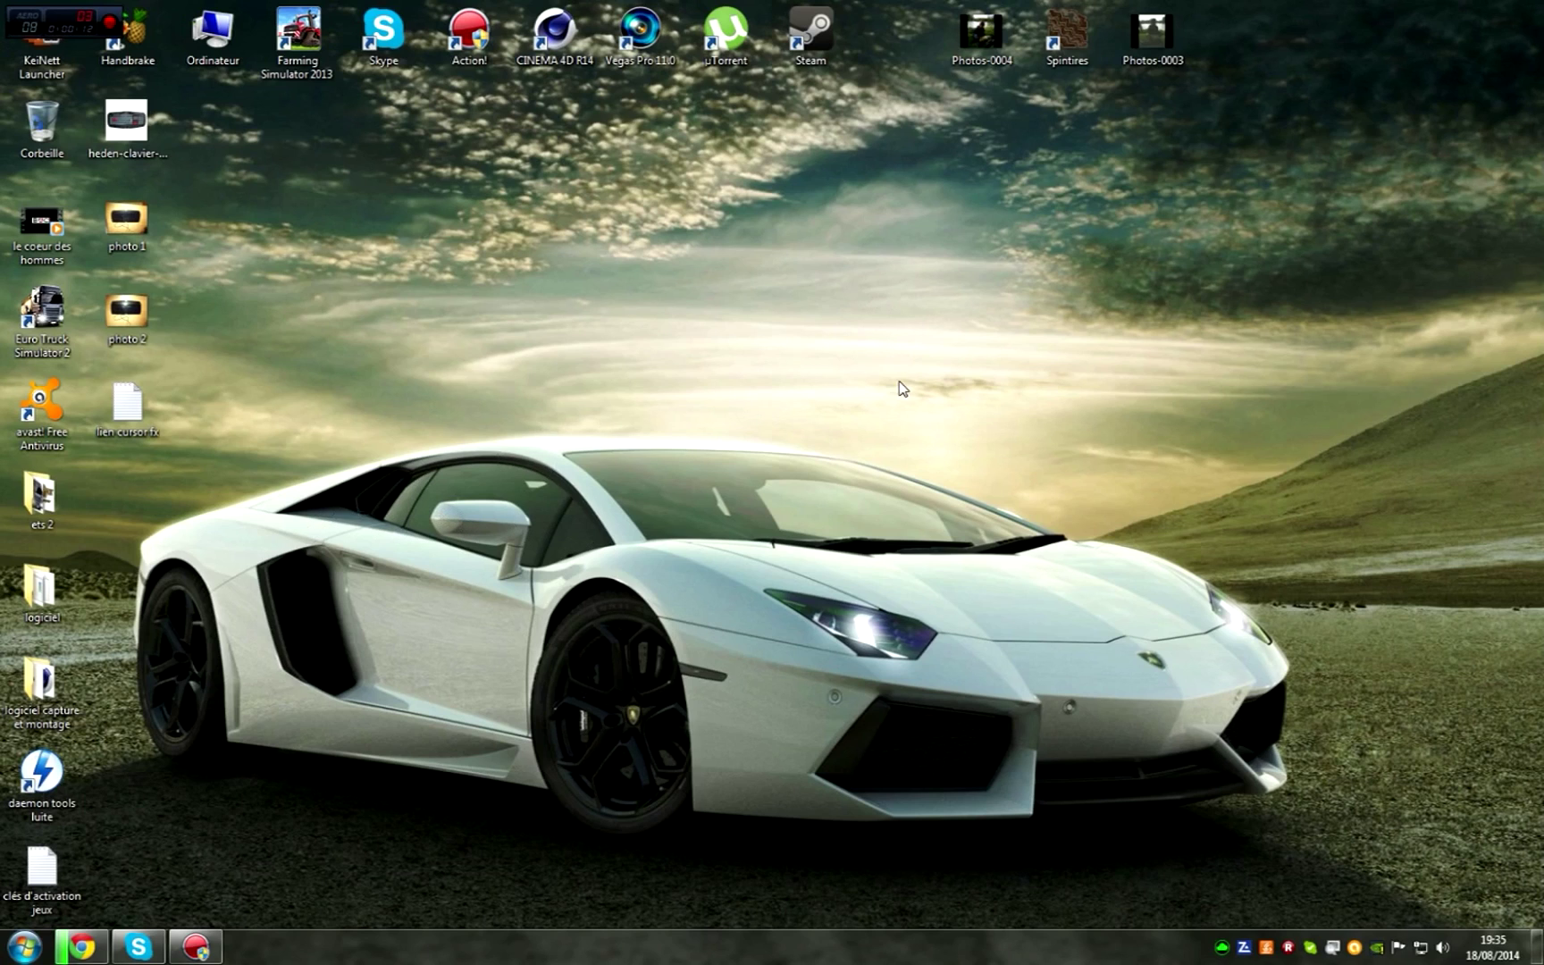
Download the CursorFX installer from its 01net page in Chrome, dismissing the partner offer and closing the page
drag(857, 369, 655, 457)
click(85, 949)
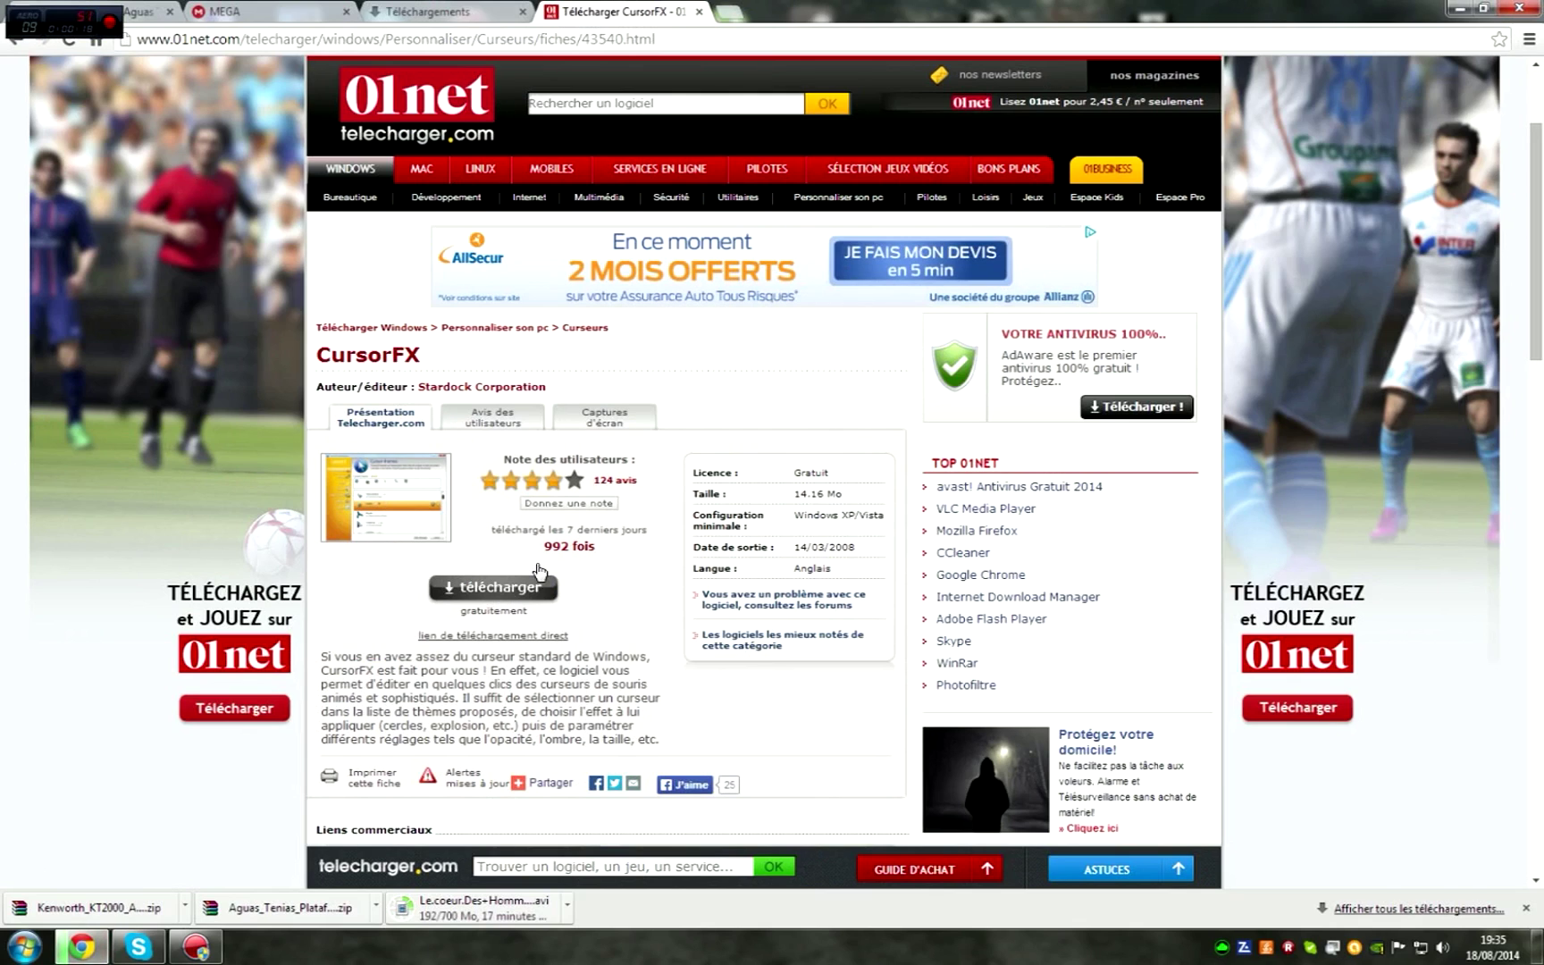
click(495, 595)
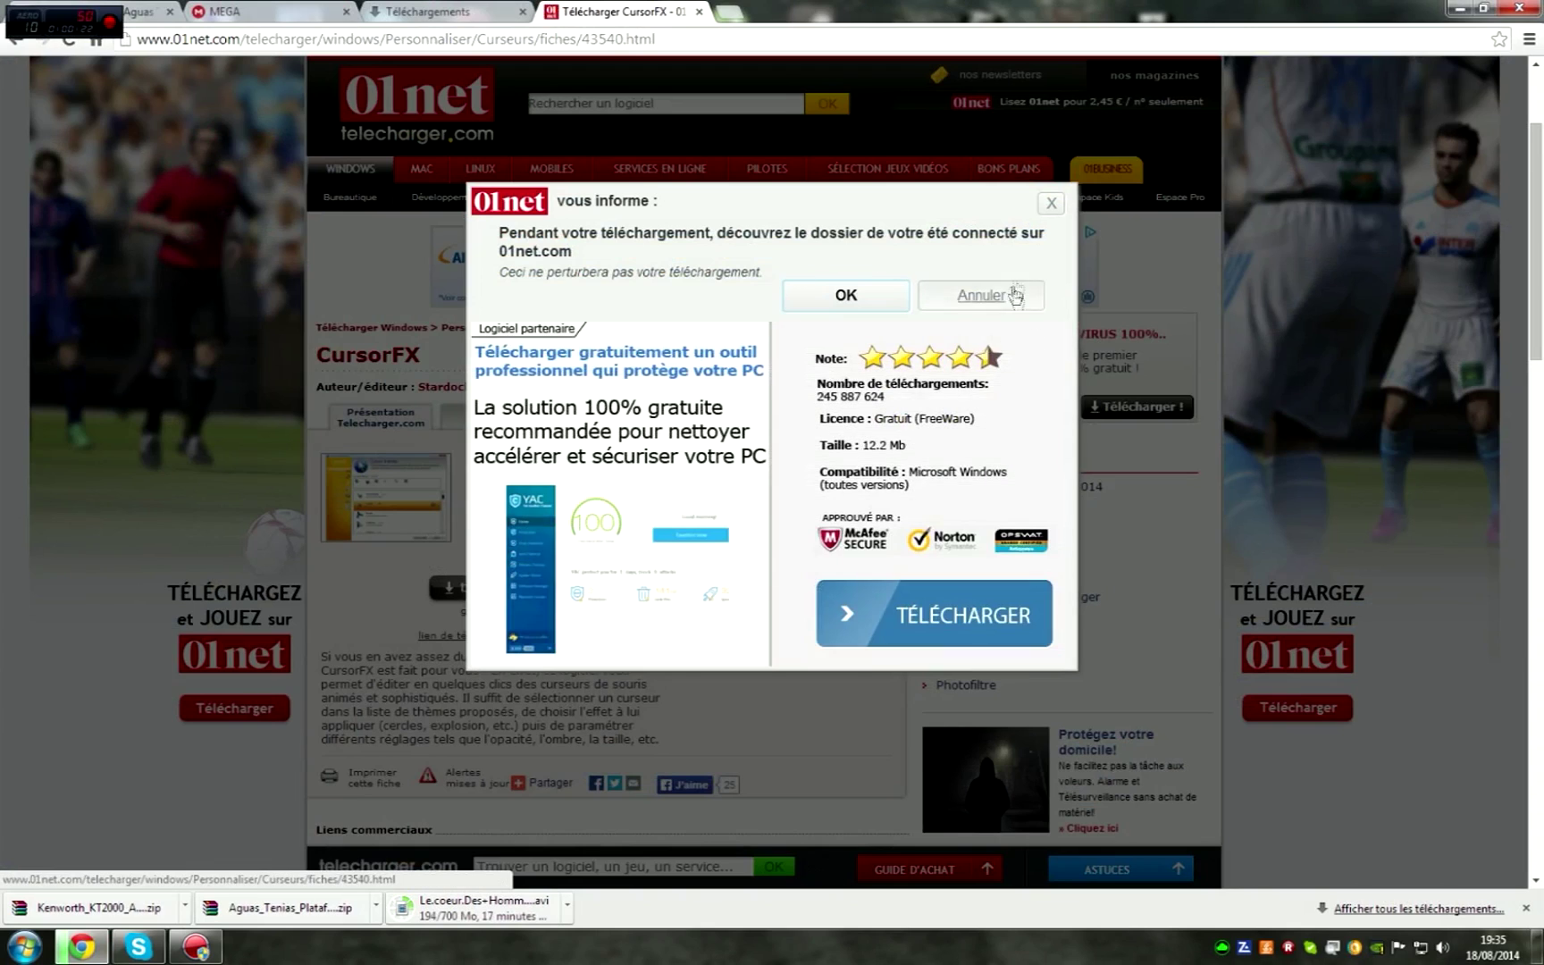
click(1050, 205)
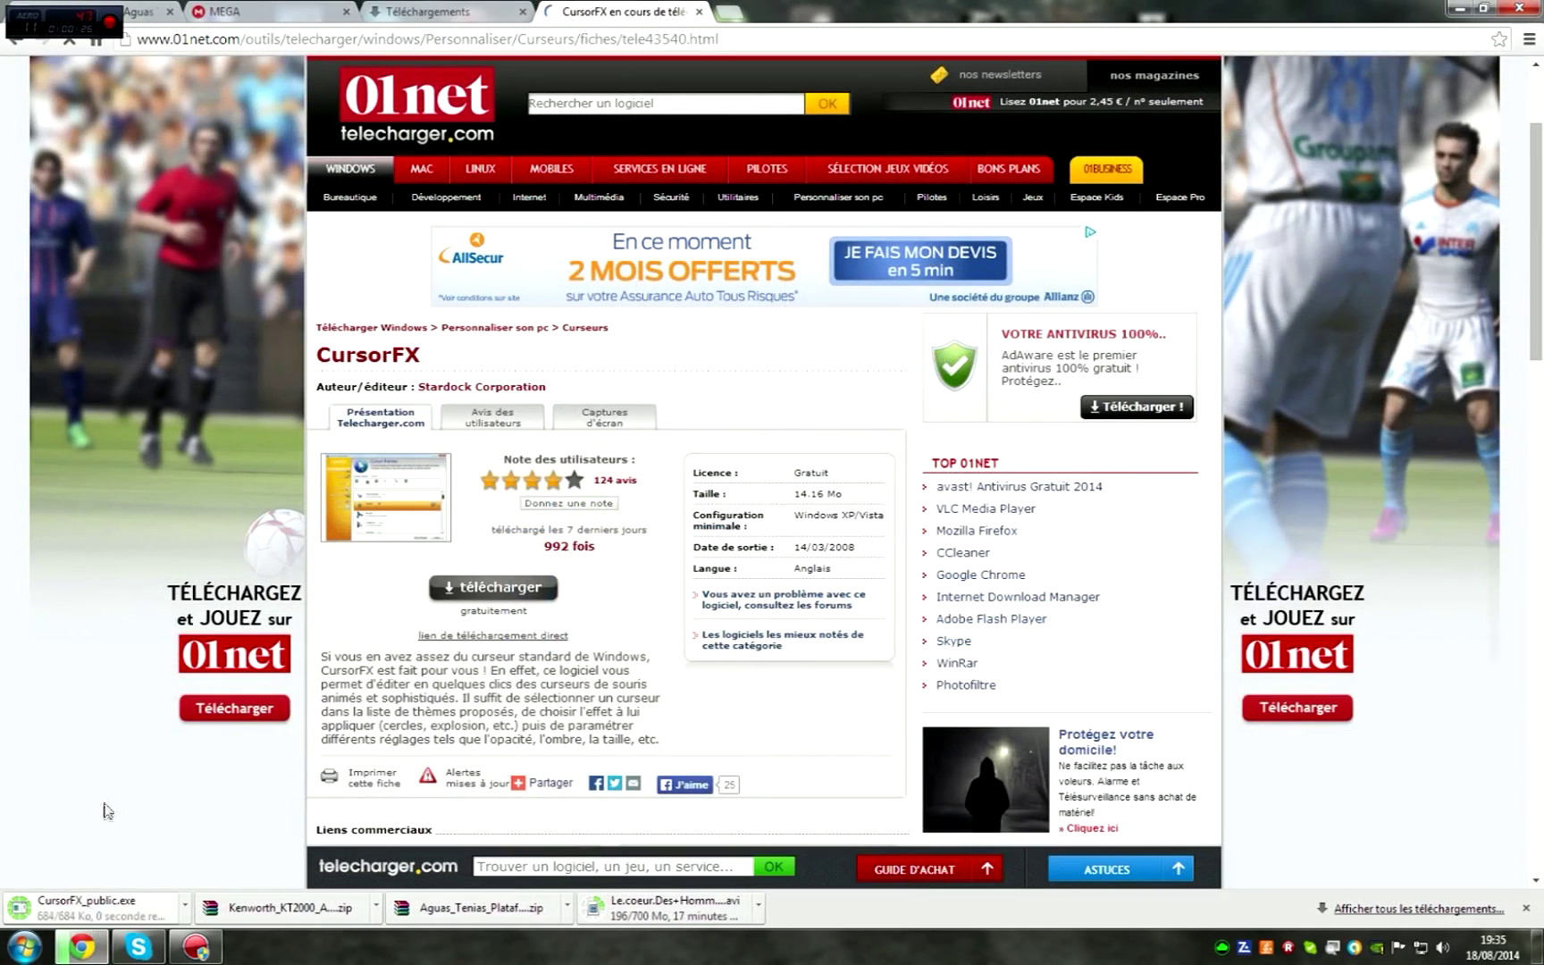
key(ctrl+w)
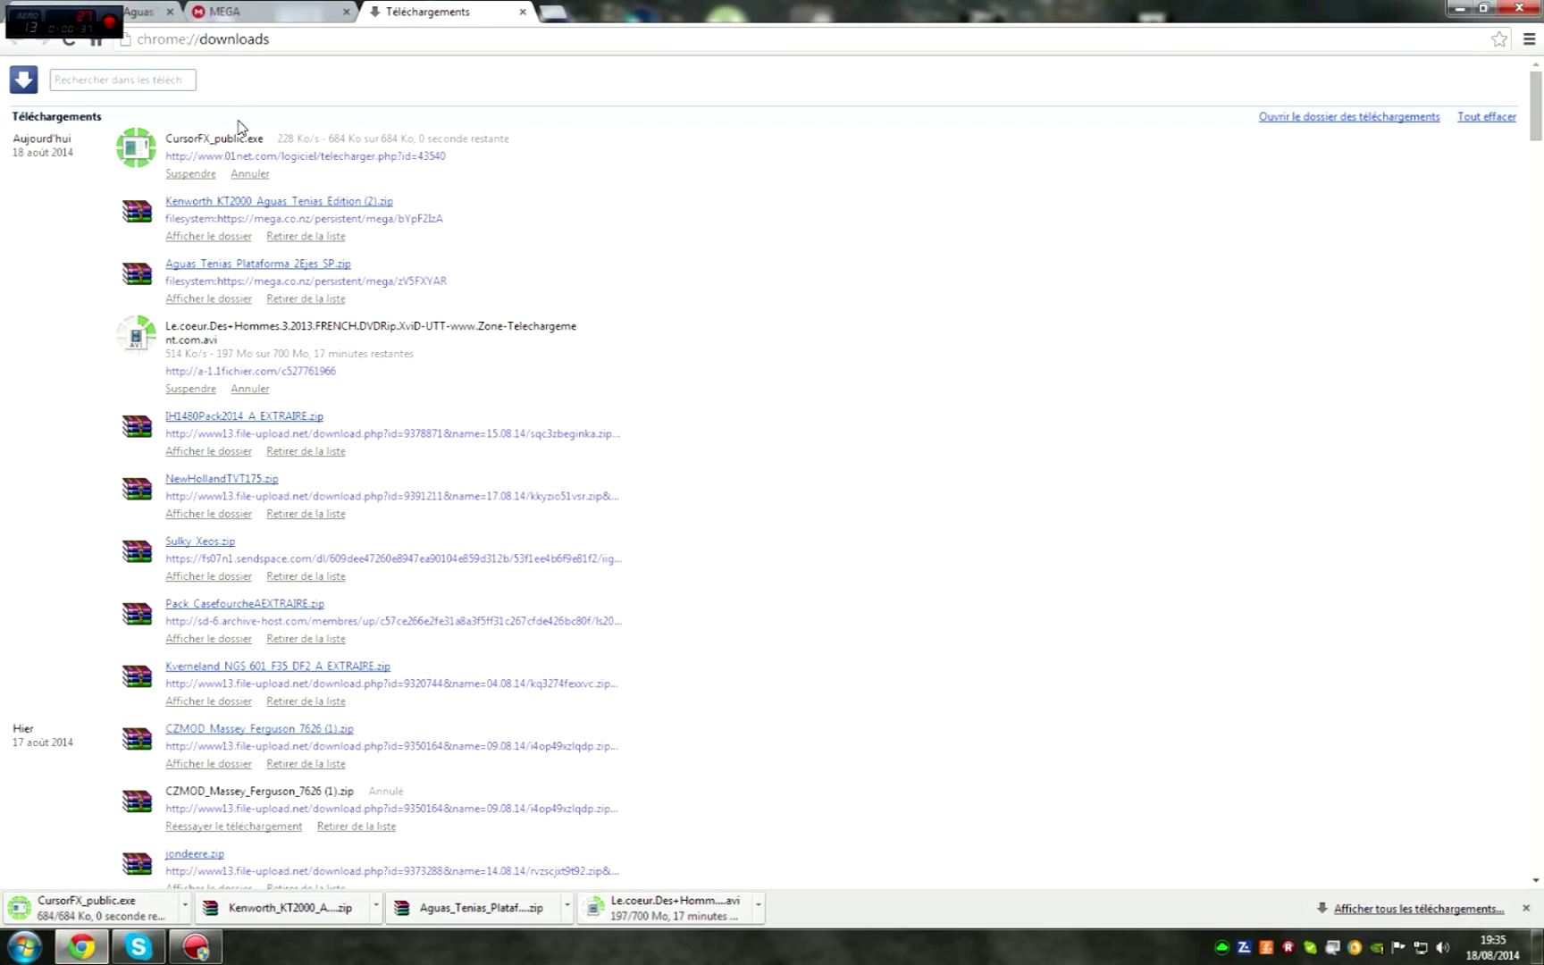
Run CursorFX_public.exe from the browser's downloads list and bring the 01net download assistant up over the desktop
click(214, 141)
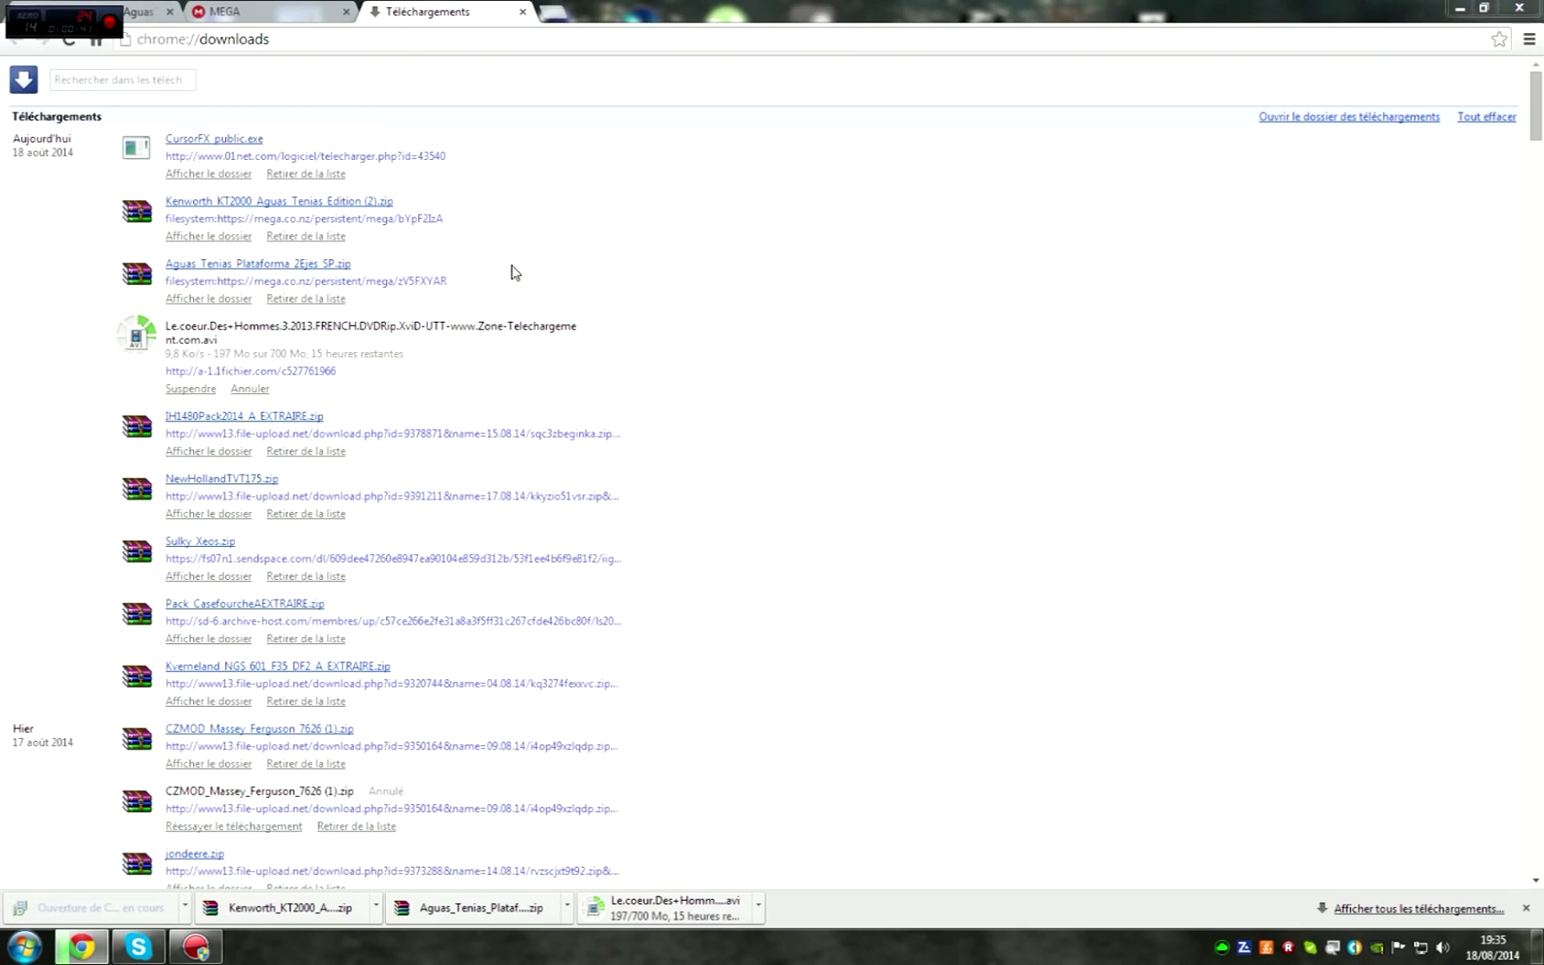
click(818, 490)
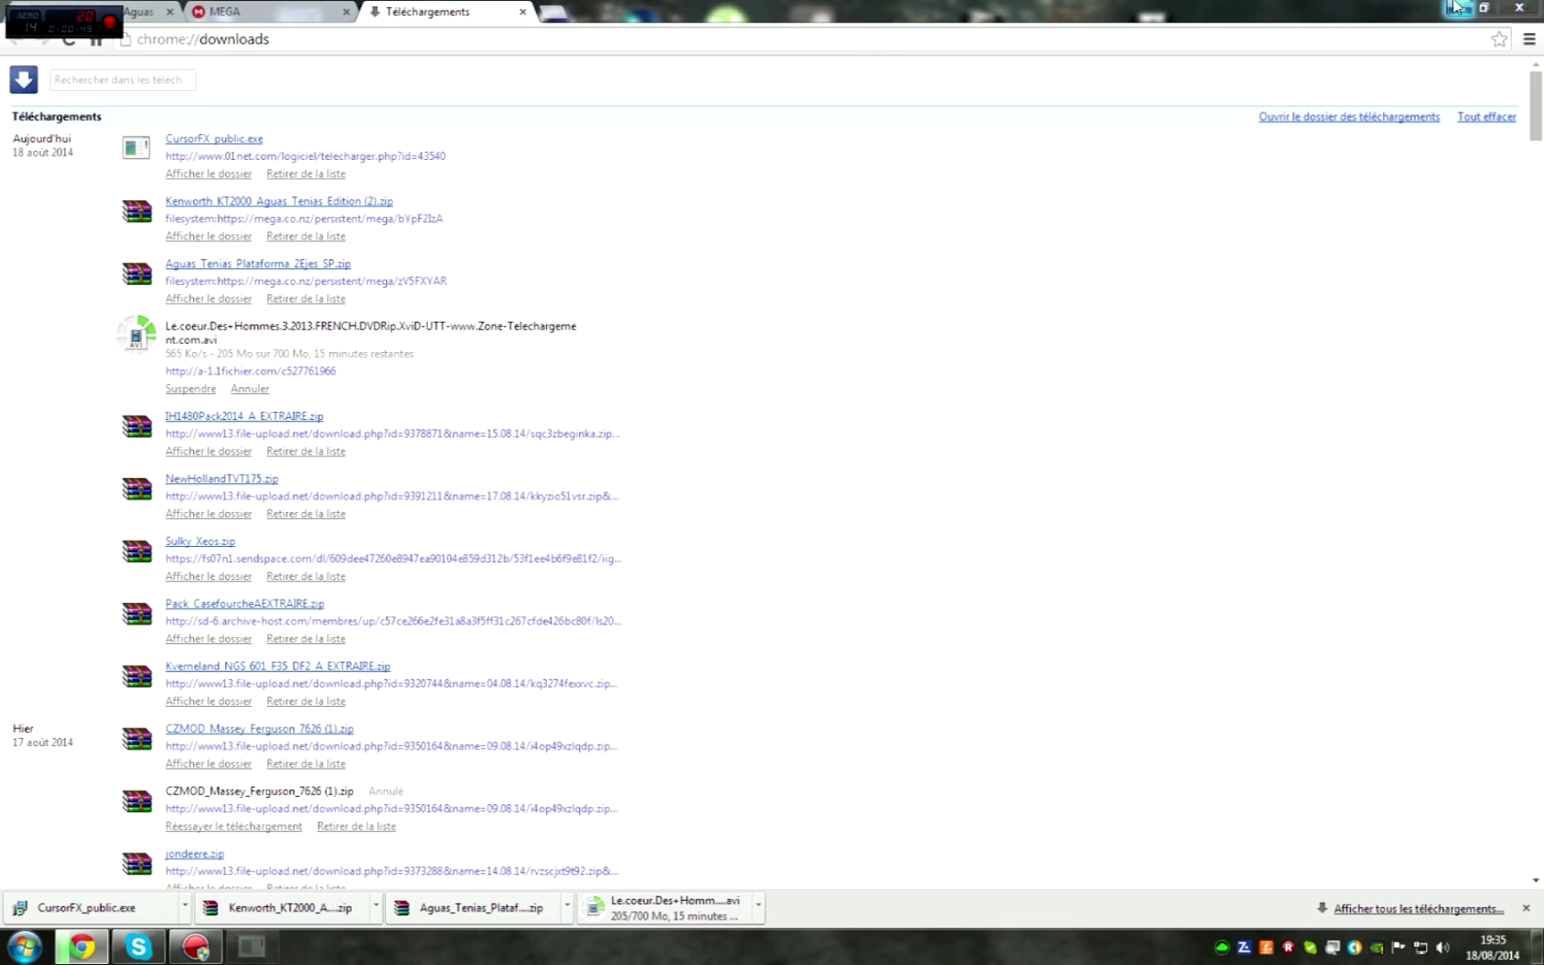
click(1460, 8)
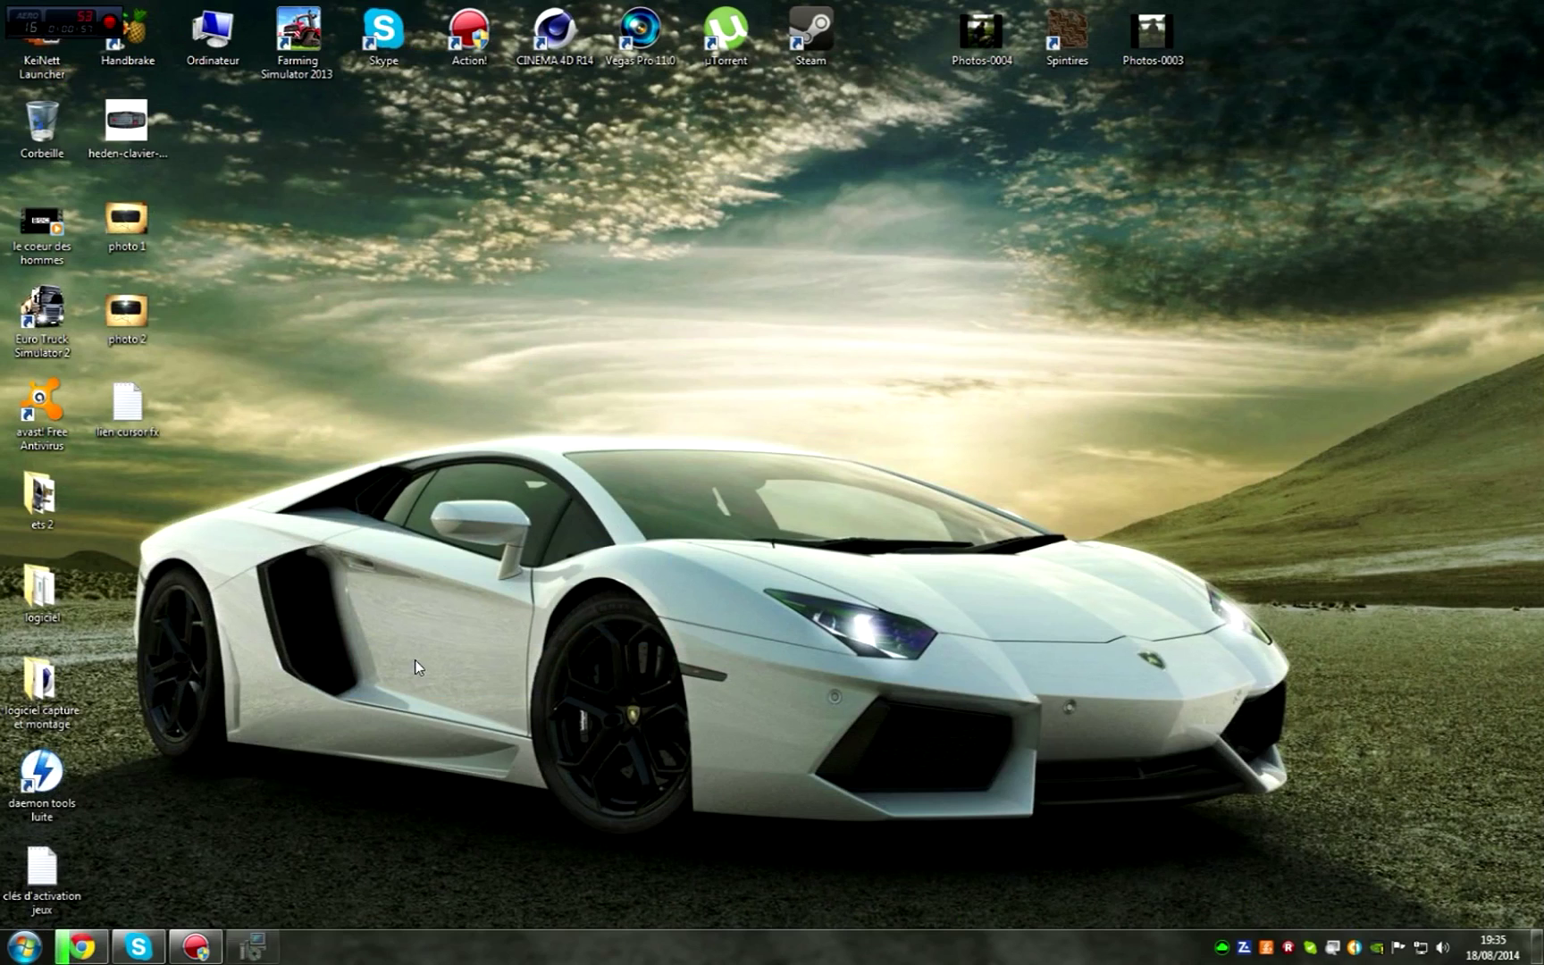
click(248, 947)
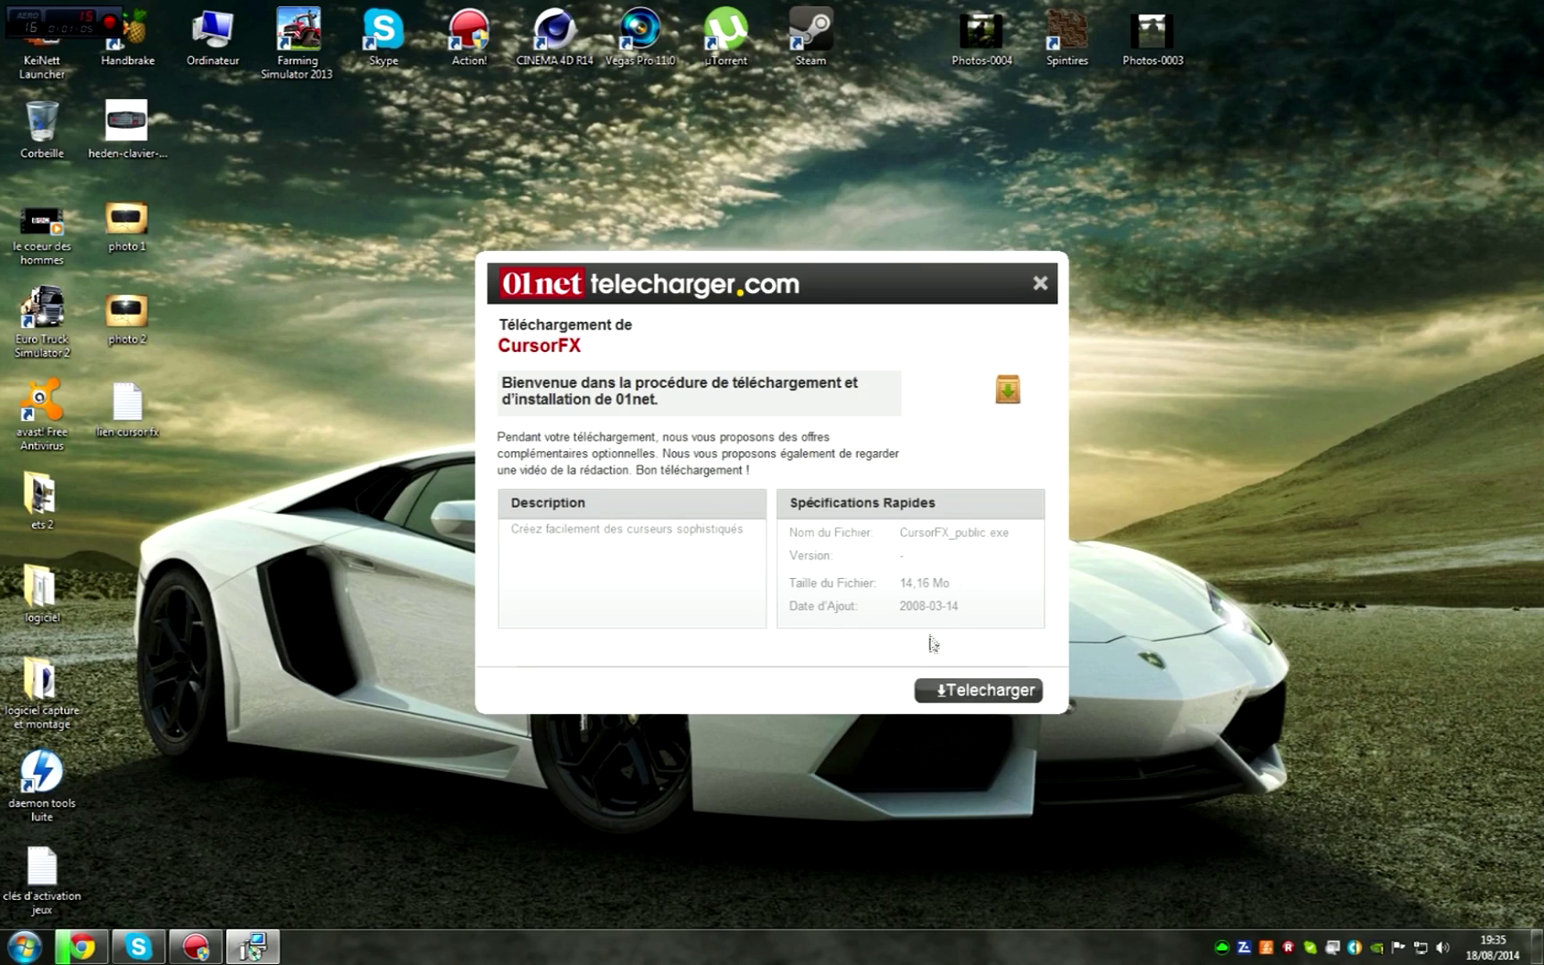
Download CursorFX through the 01net assistant without any Astromenda options, refuse ClearThink, and postpone the installation
click(948, 692)
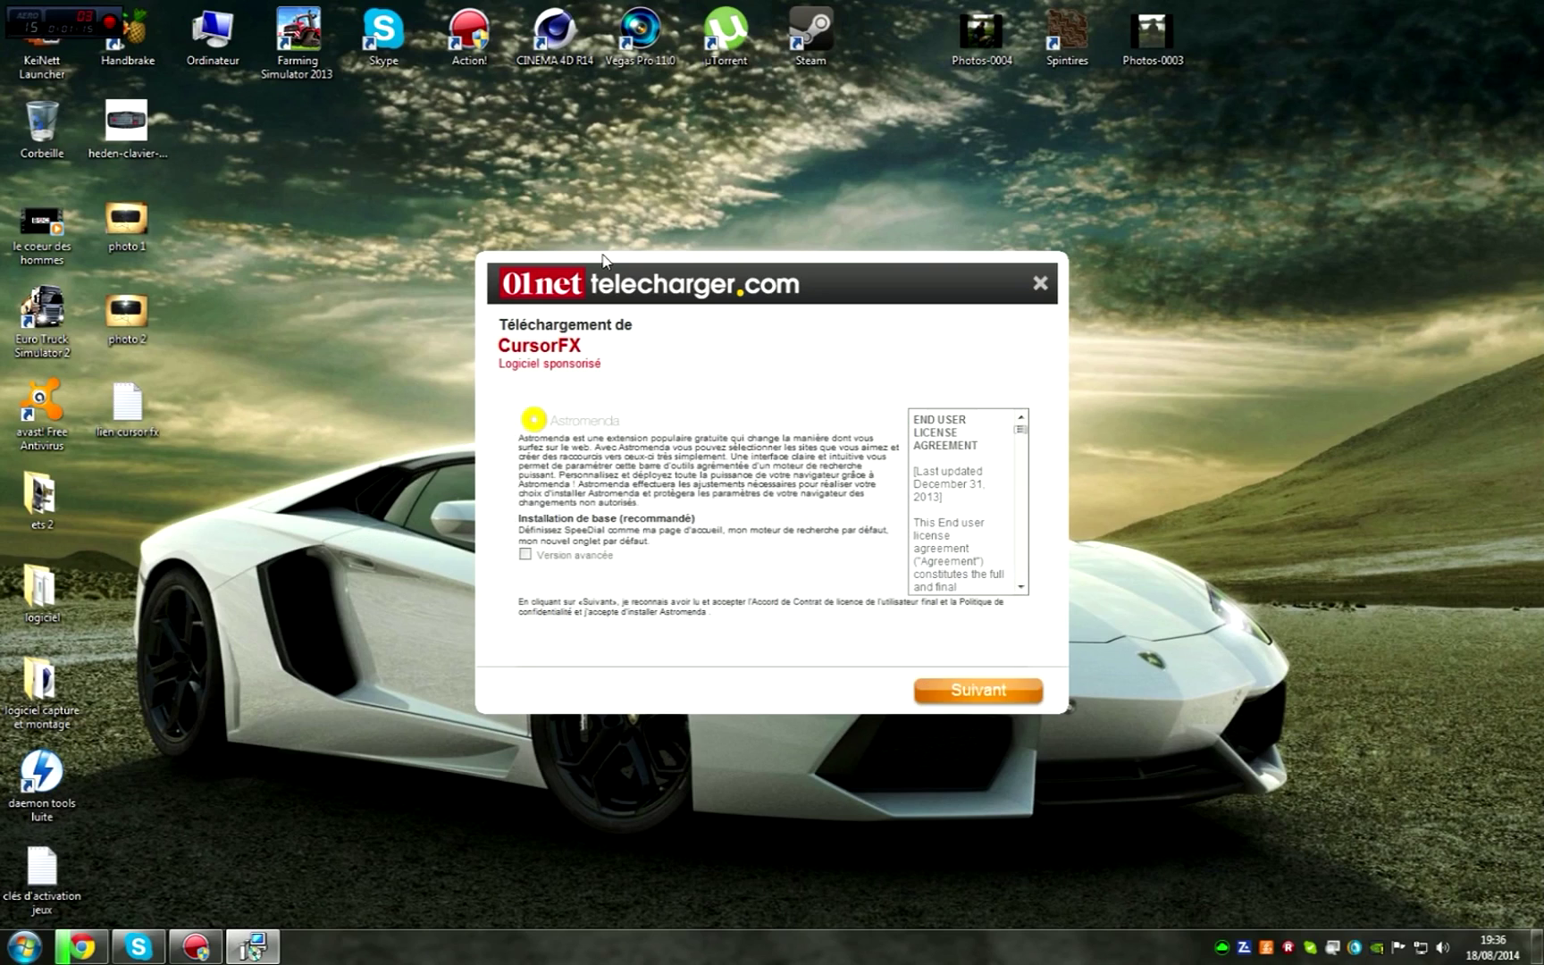
click(526, 555)
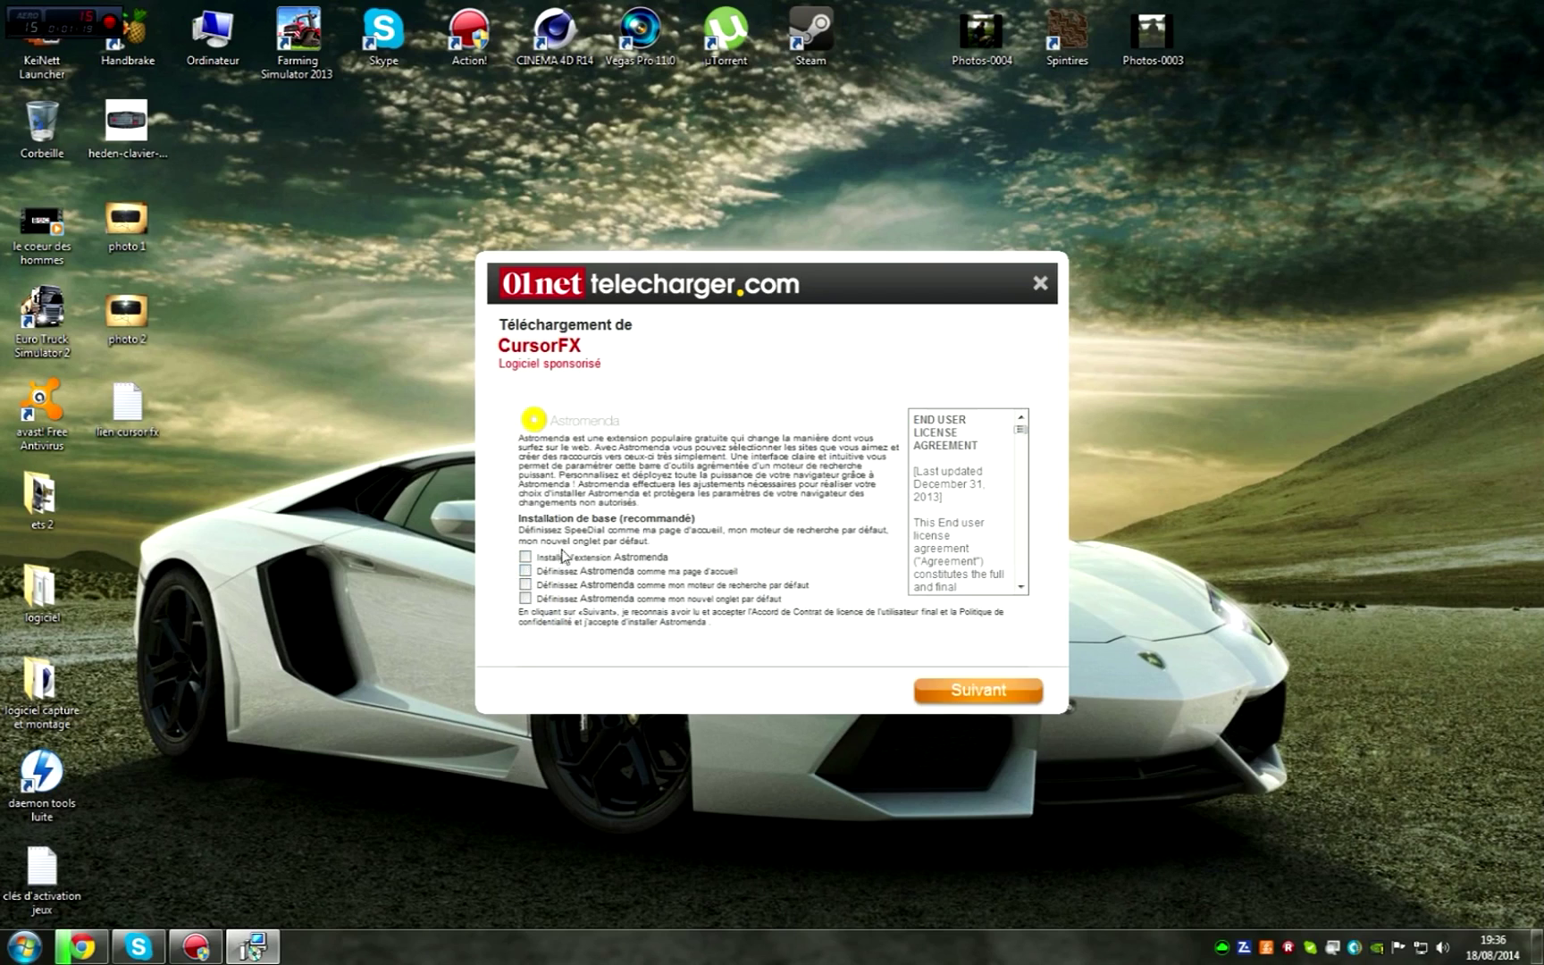
click(962, 694)
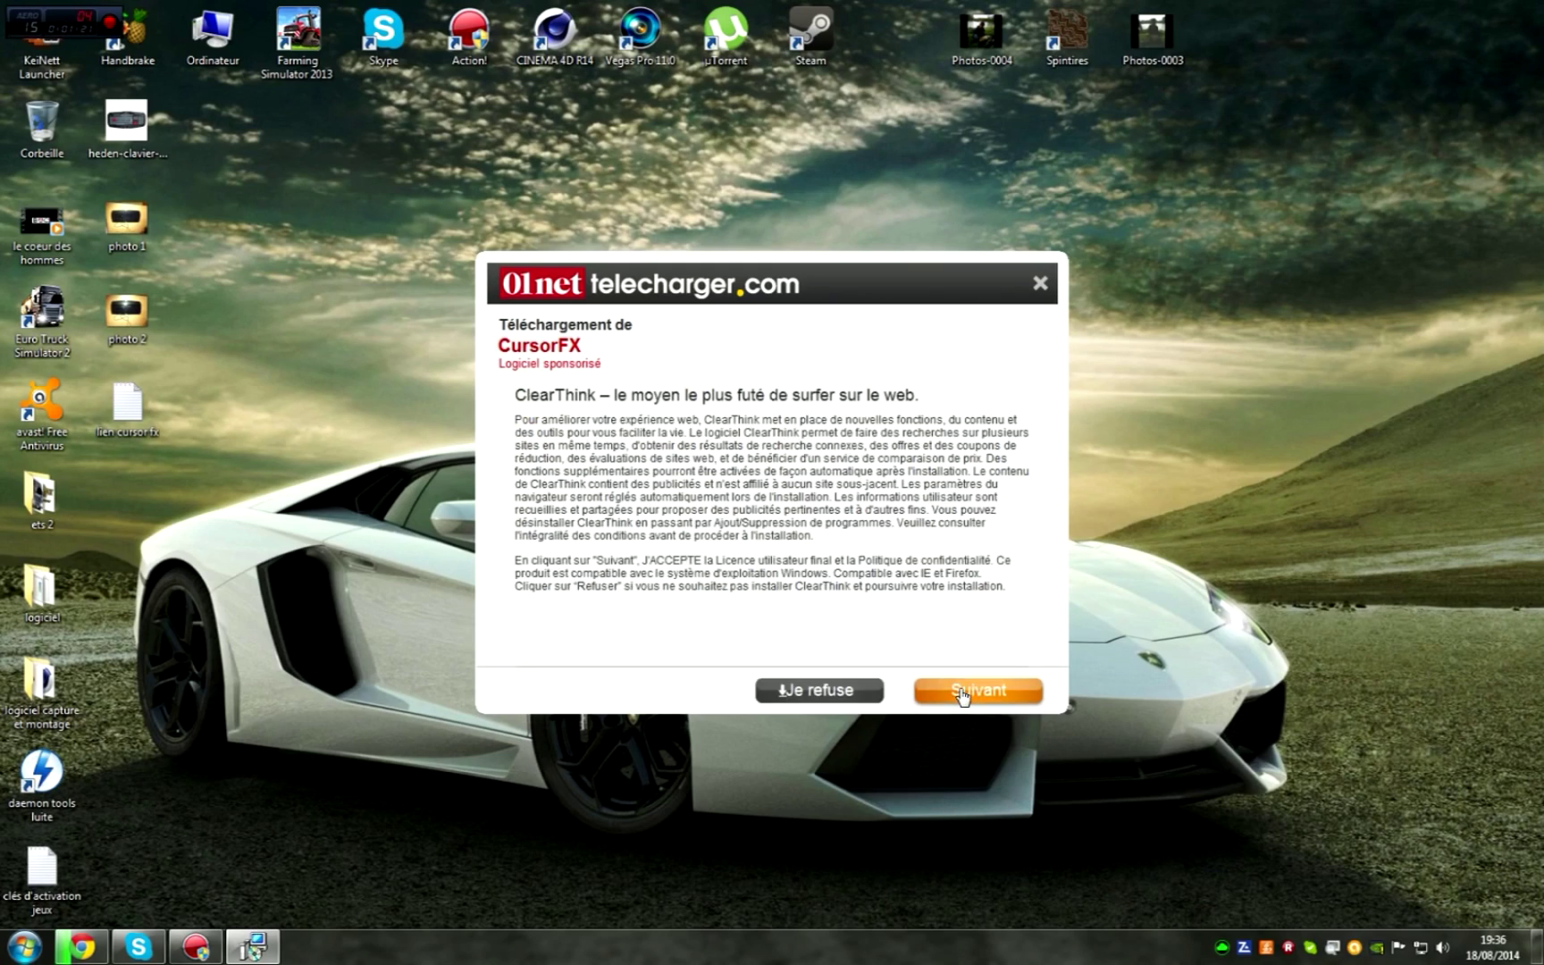
click(826, 696)
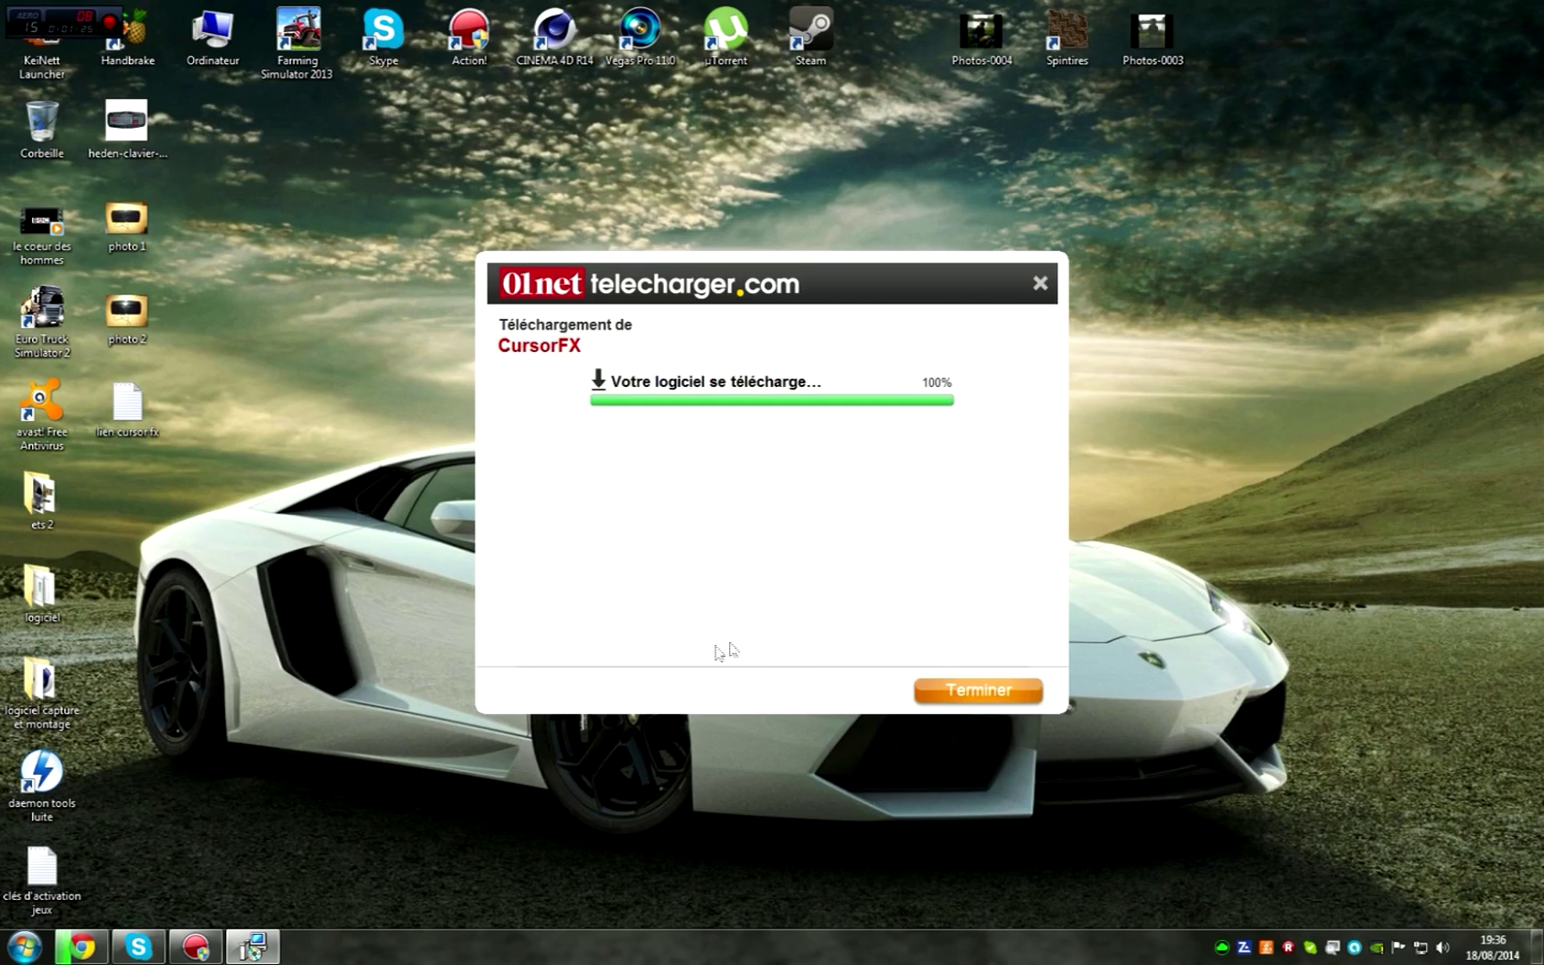
click(1024, 706)
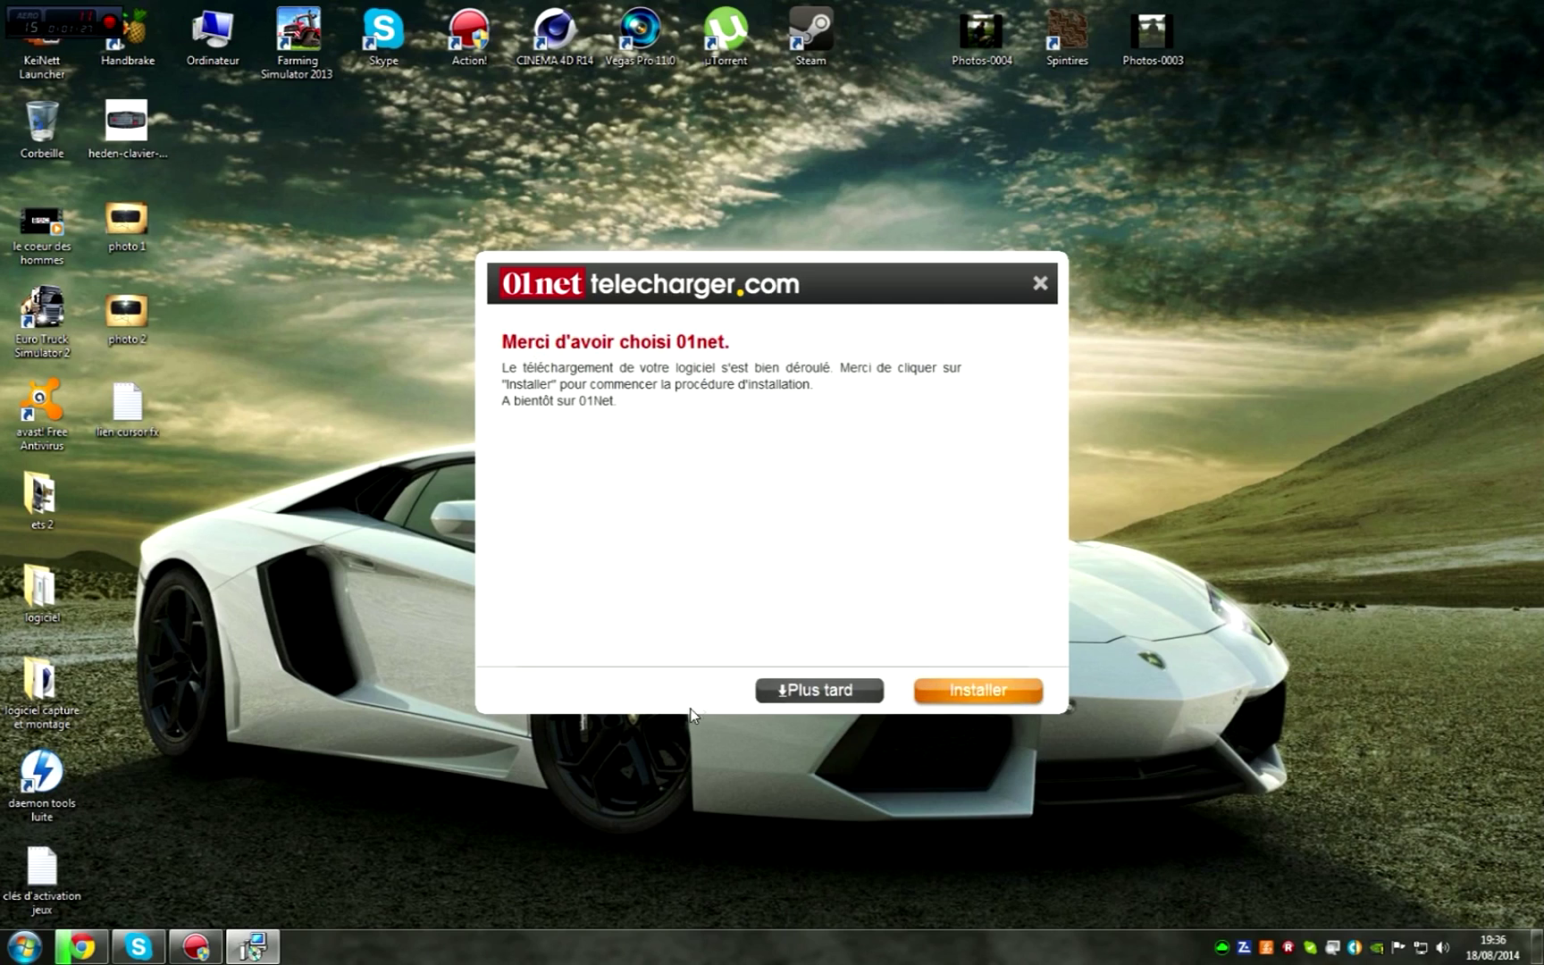
click(820, 701)
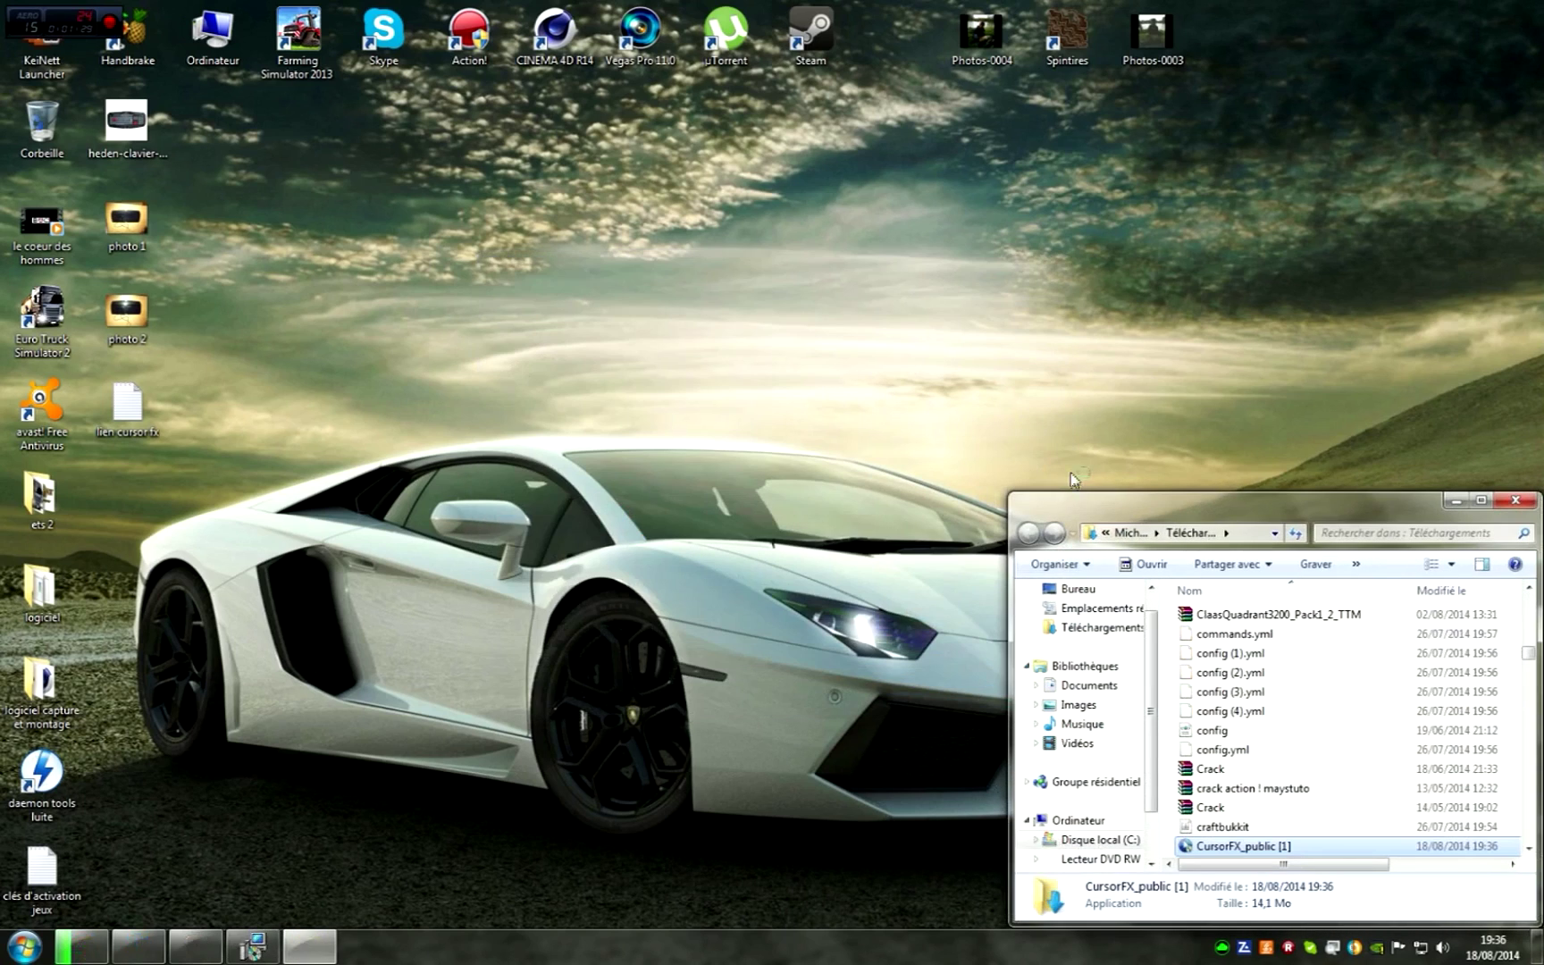
Create a desktop shortcut to CursorFX_public [1] from the downloads folder and place it in the middle of the desktop
right_click(1220, 848)
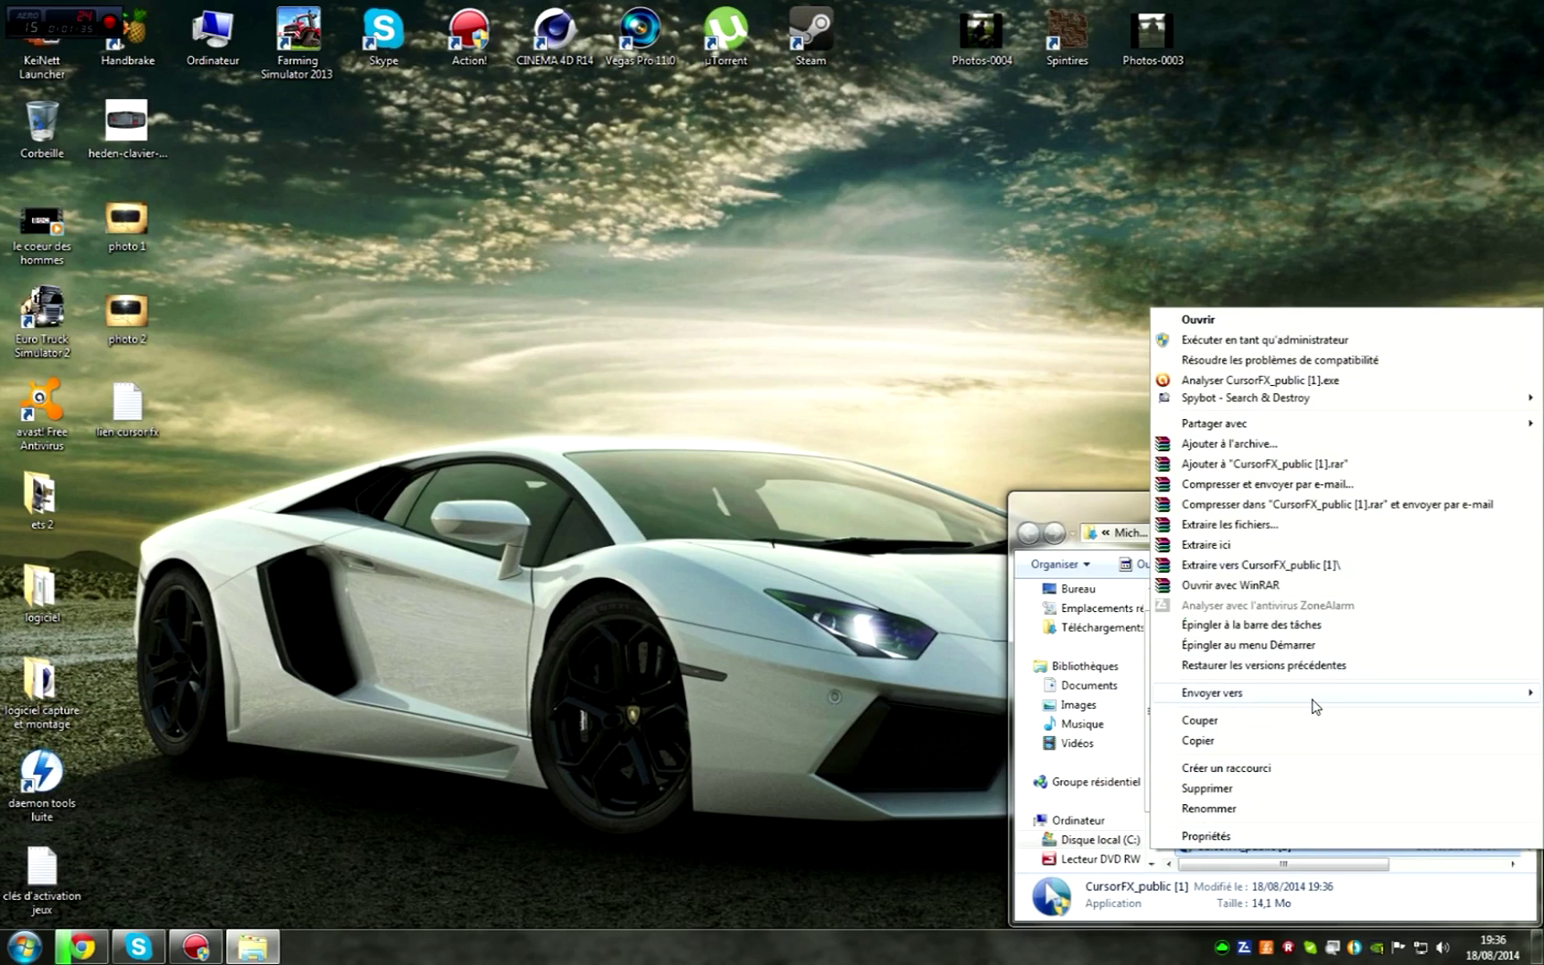
mouse_move(1228, 699)
click(1127, 700)
click(1515, 501)
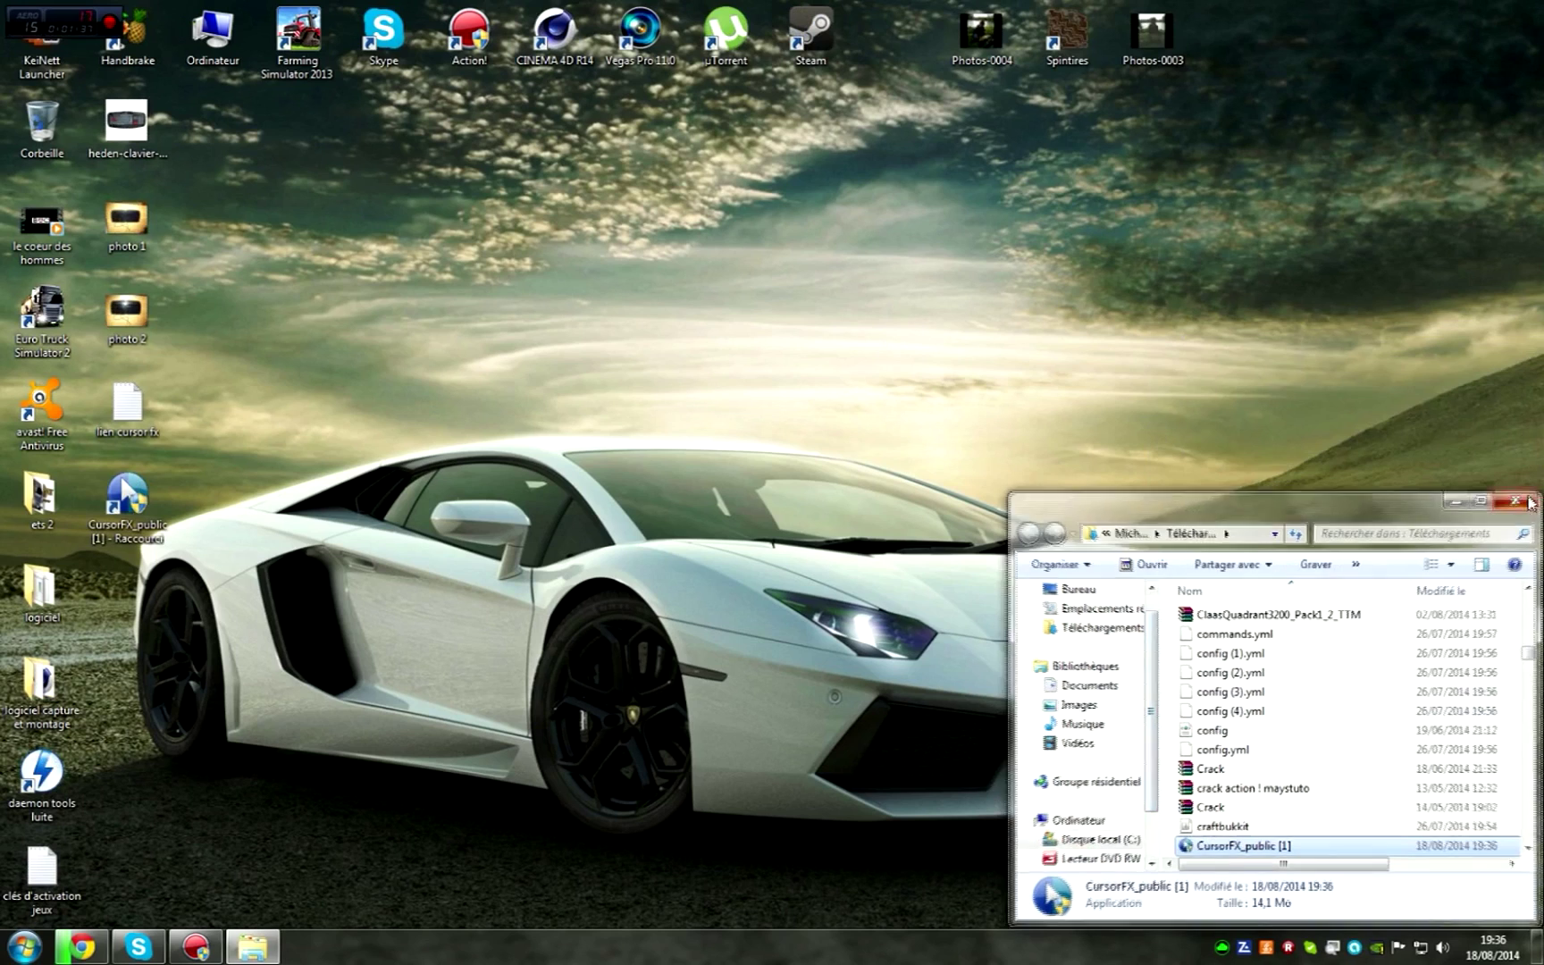
drag(126, 498, 802, 494)
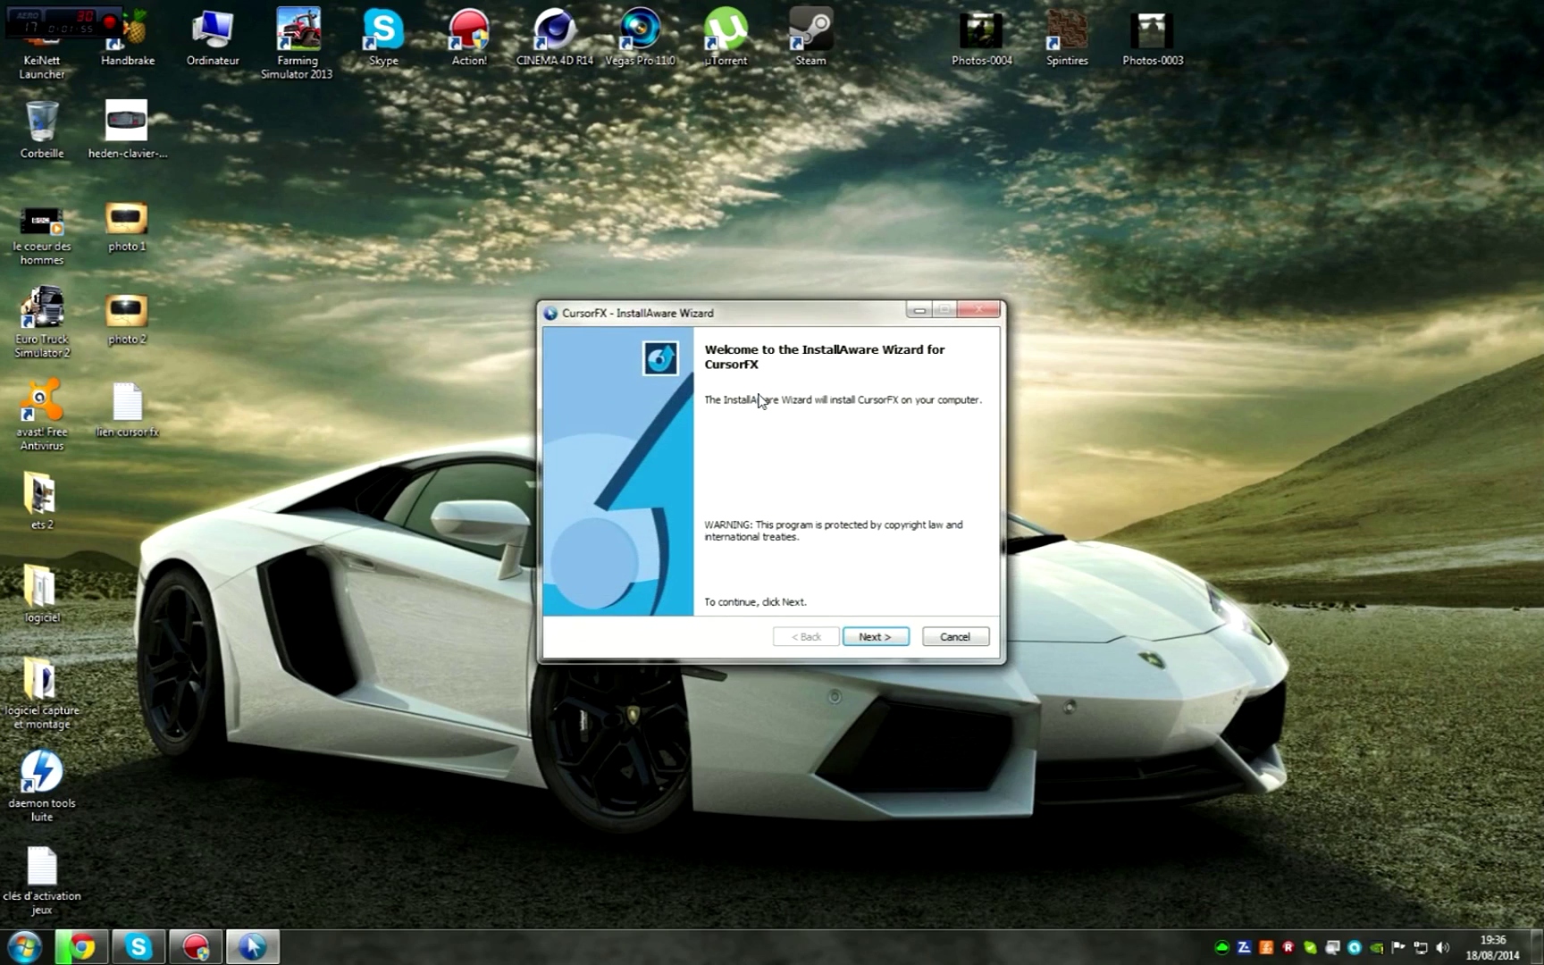
Accept the CursorFX license agreement and keep the destination folder C:\Program Files\Stardock\CursorFX
click(854, 636)
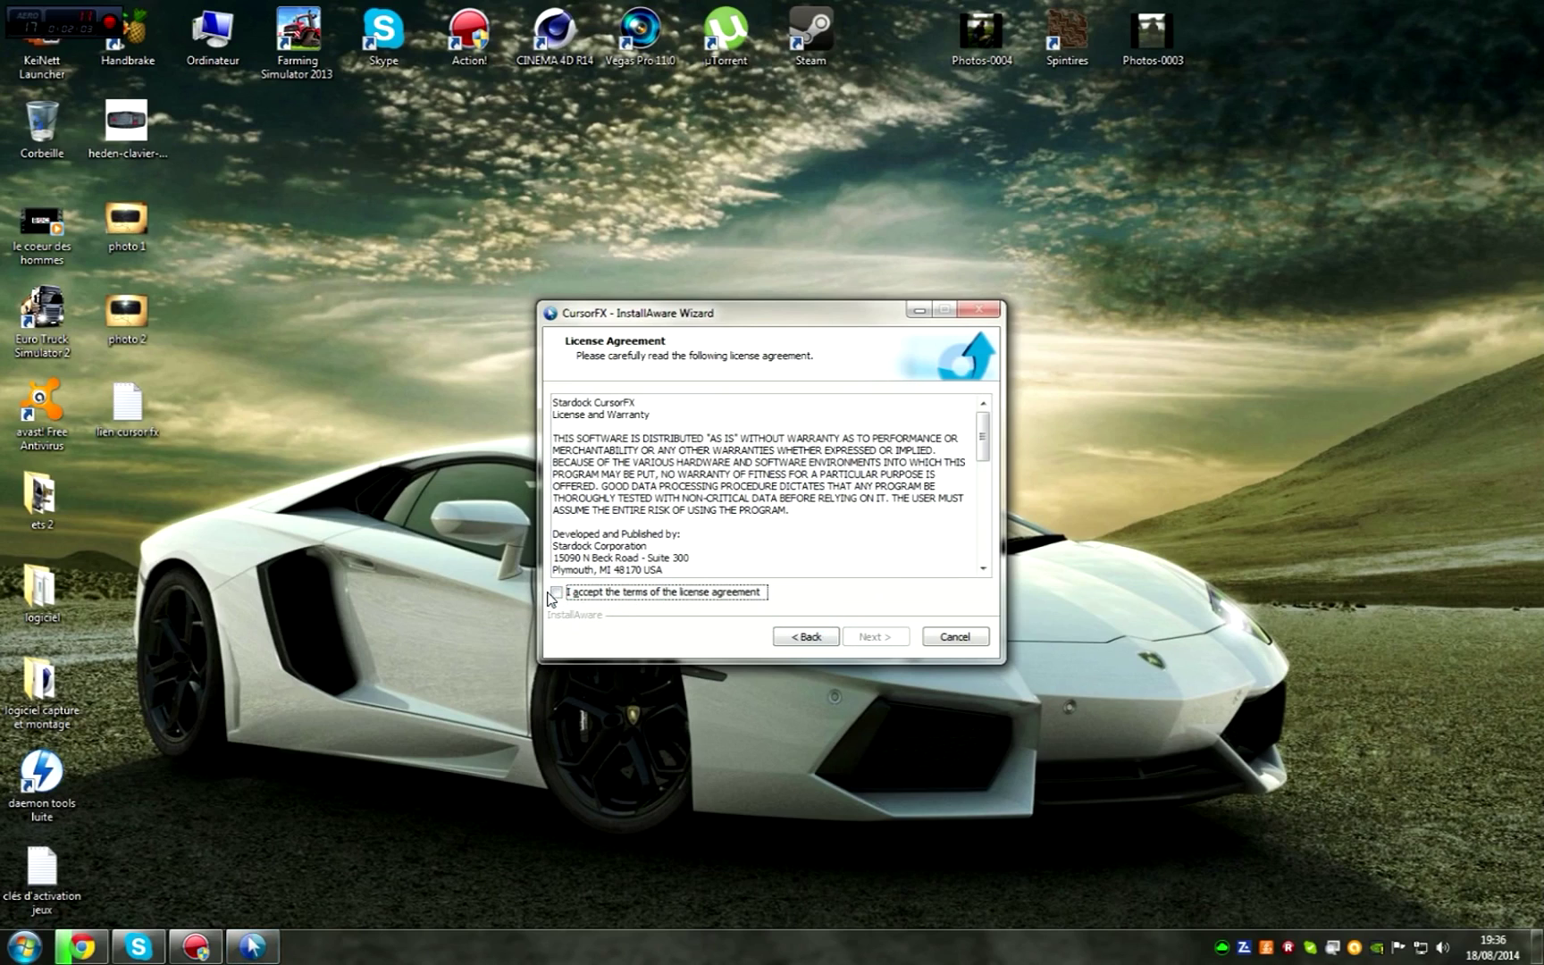
click(561, 594)
click(872, 636)
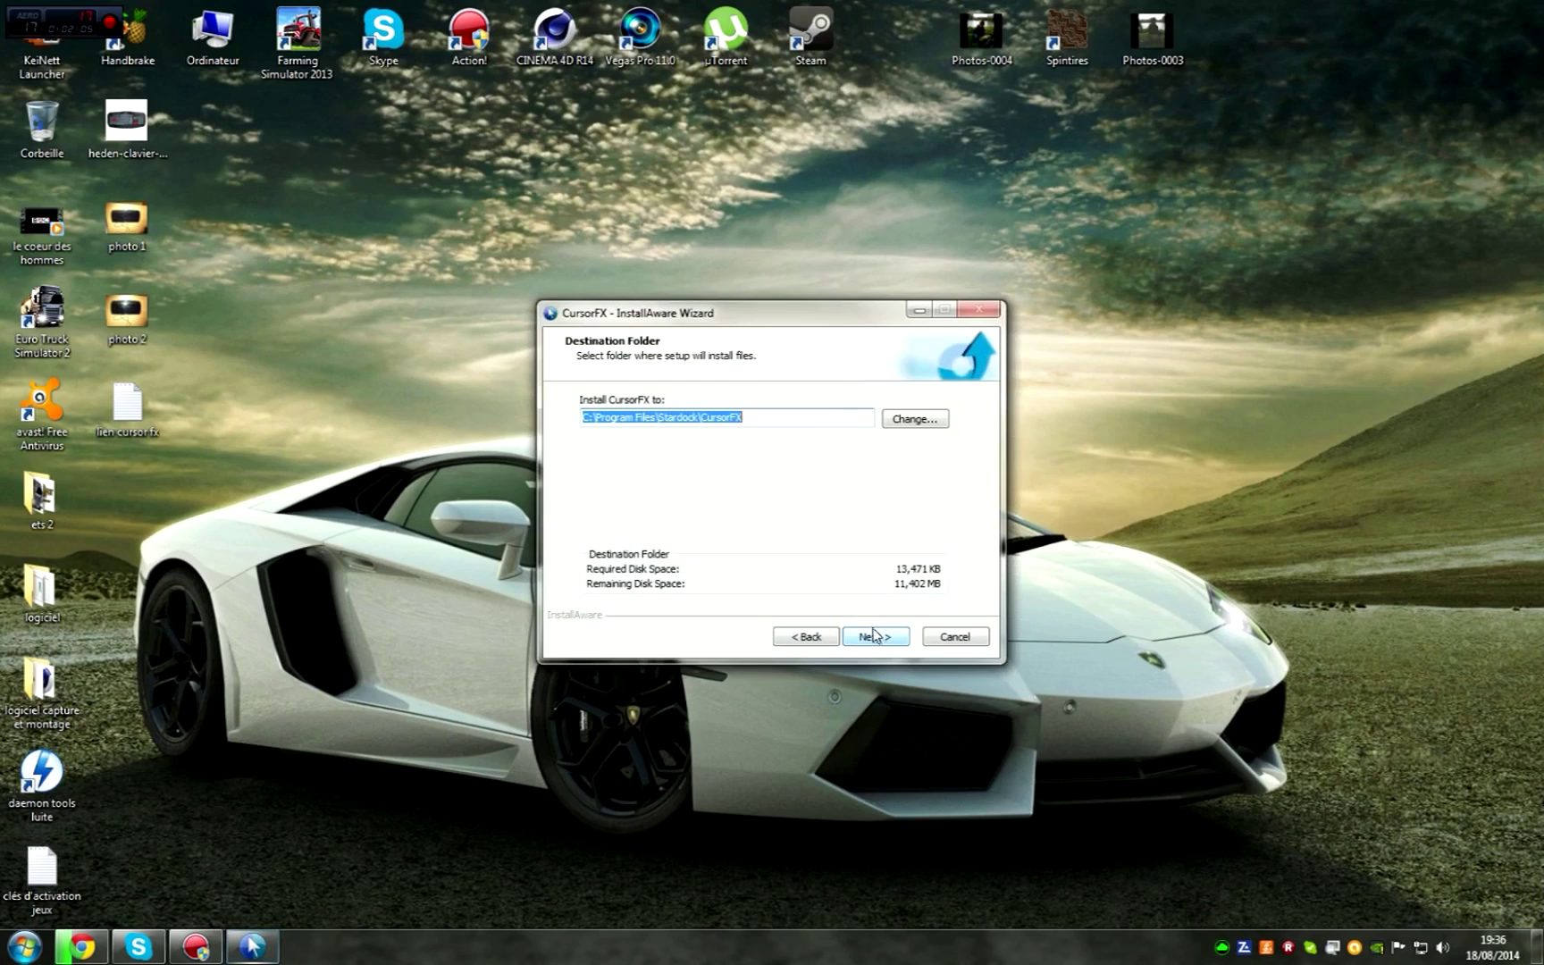
click(864, 636)
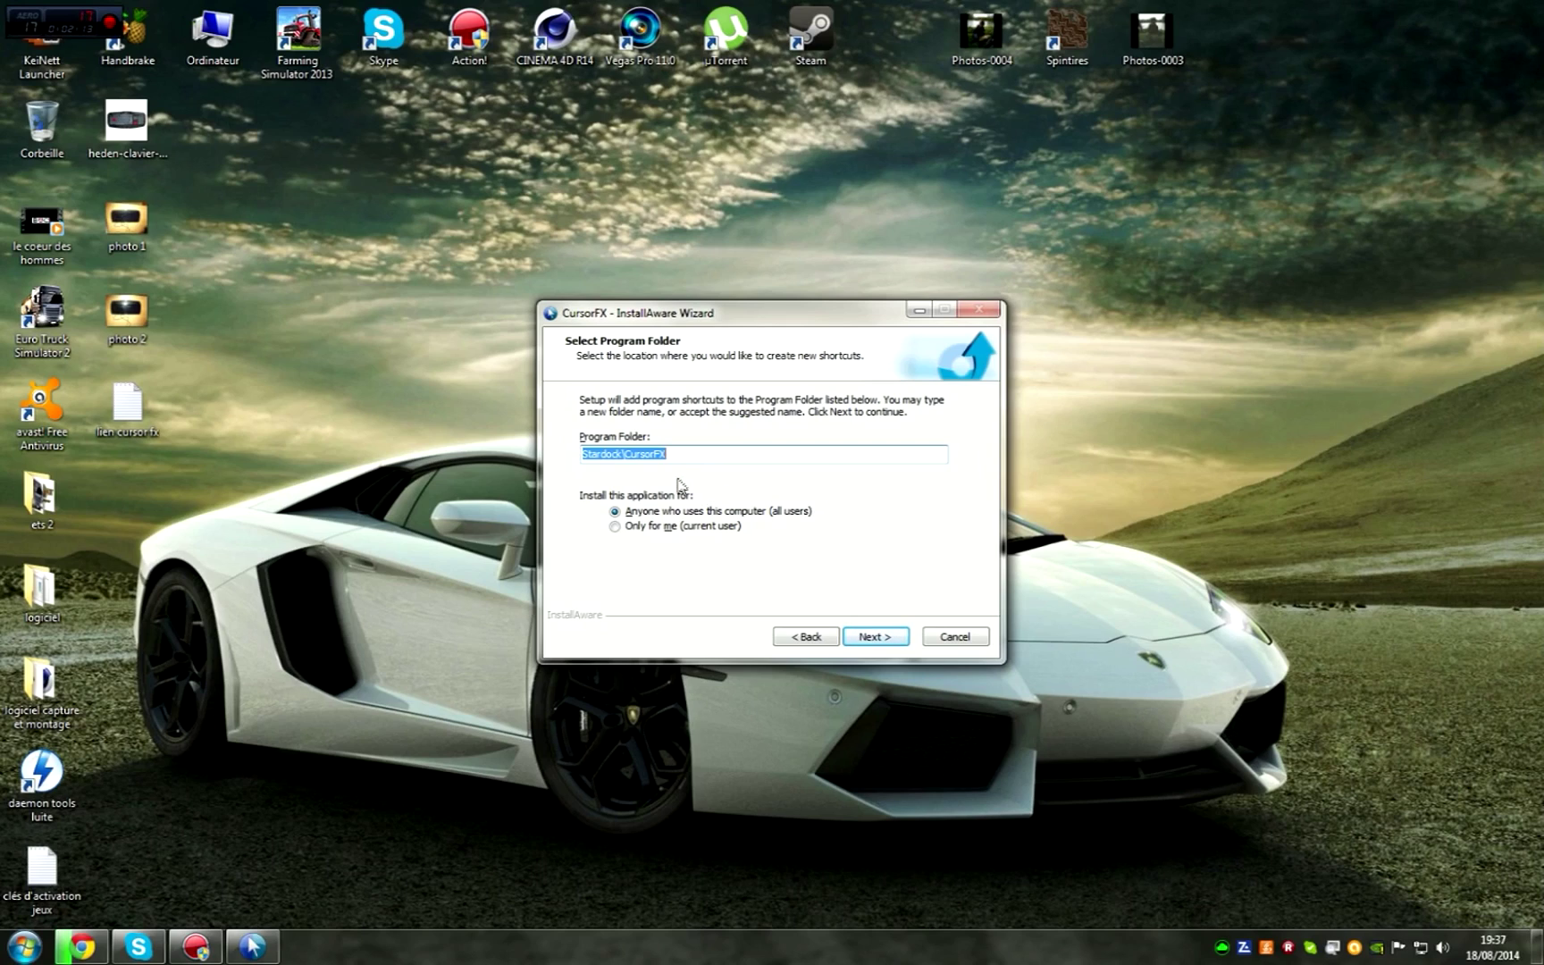
Install CursorFX only for the current user and finish the wizard with Run CursorFX now enabled
click(615, 527)
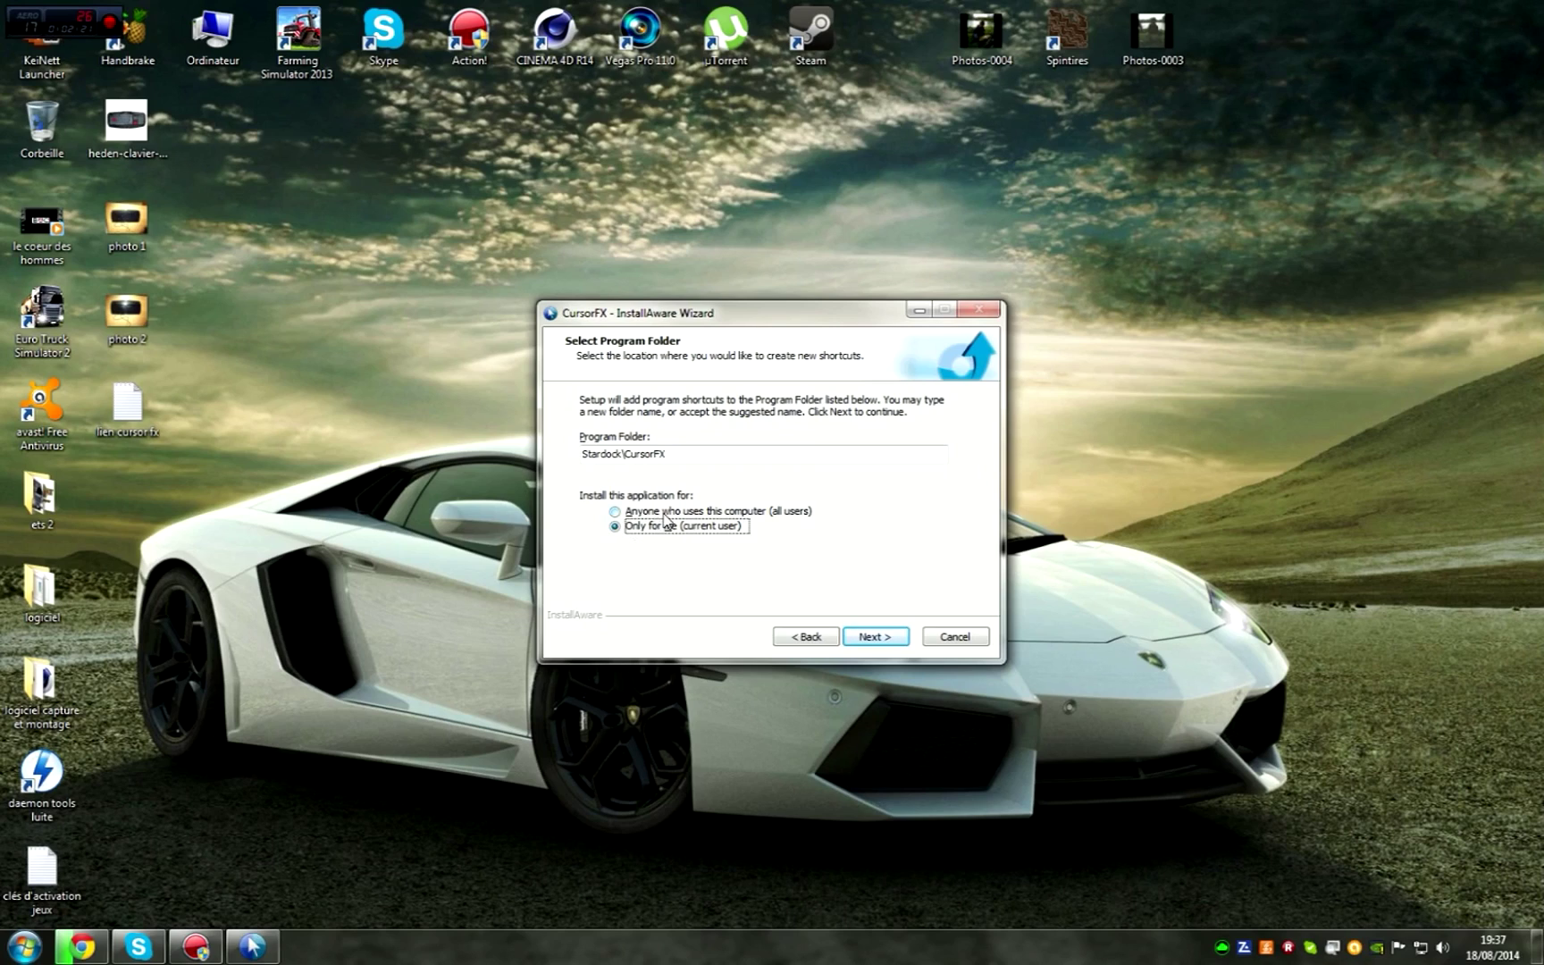
click(614, 513)
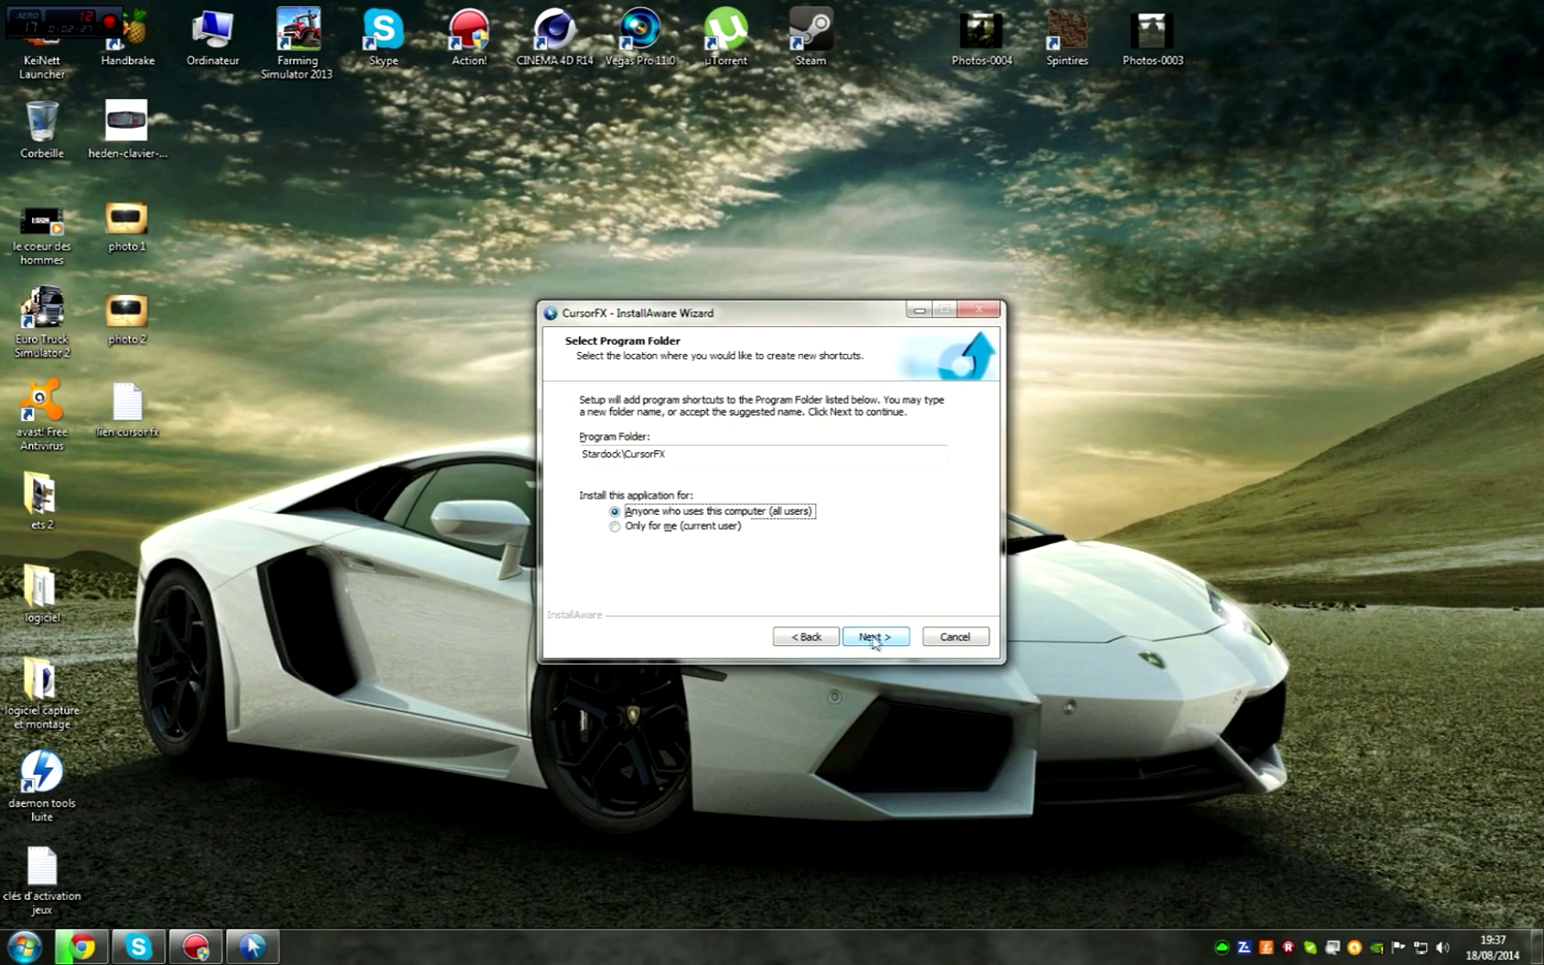
click(627, 528)
click(875, 638)
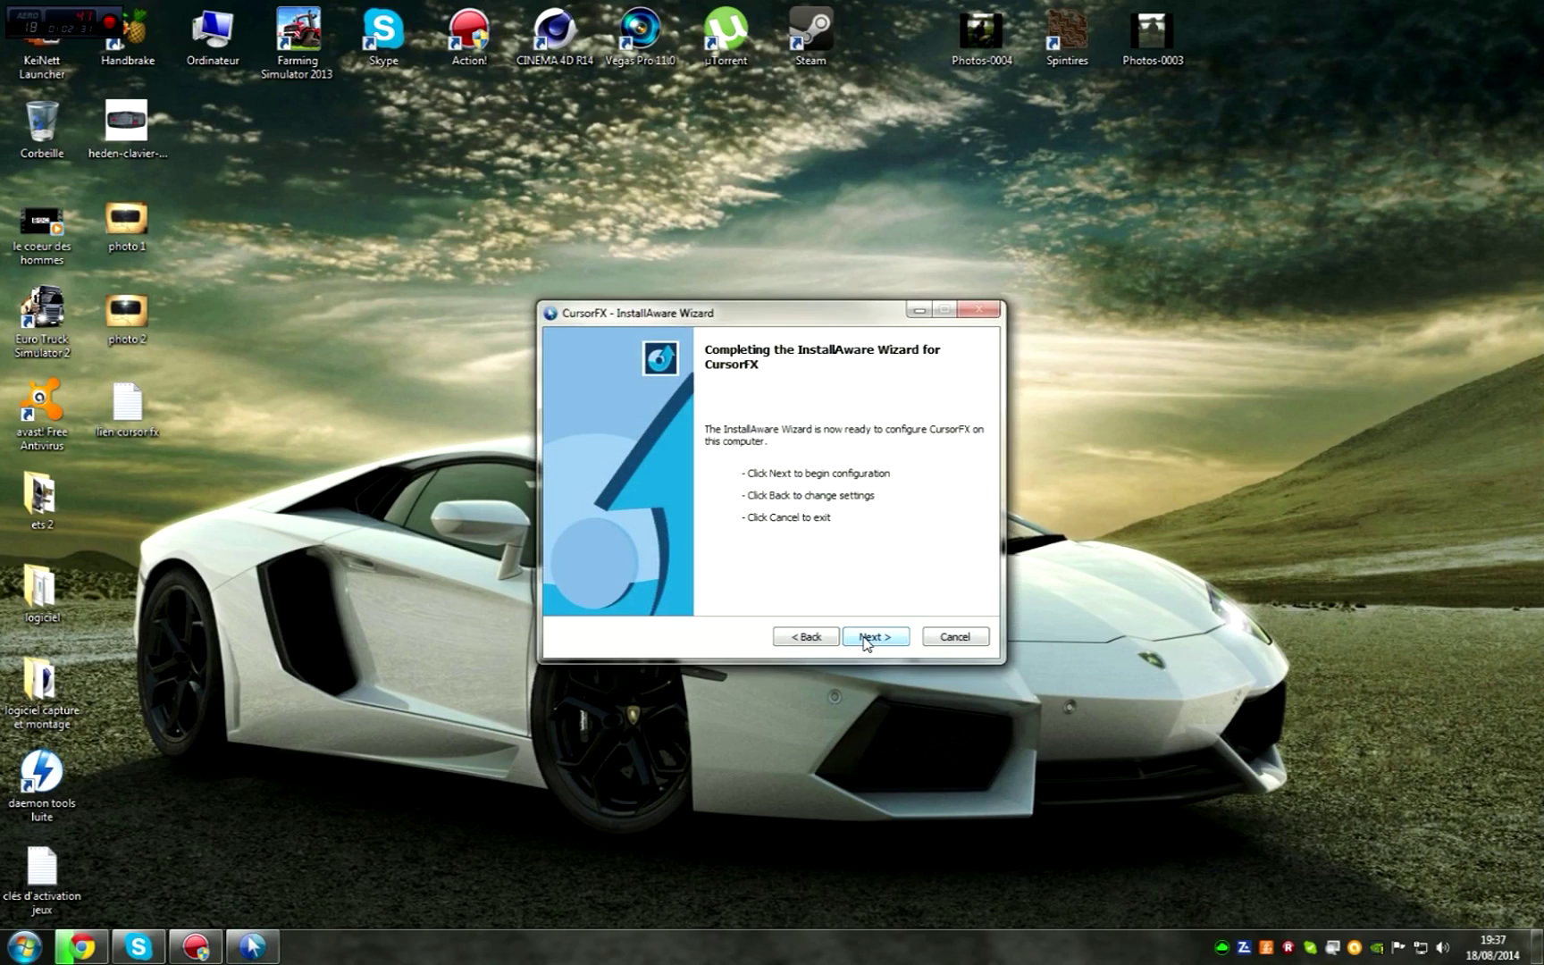
click(864, 639)
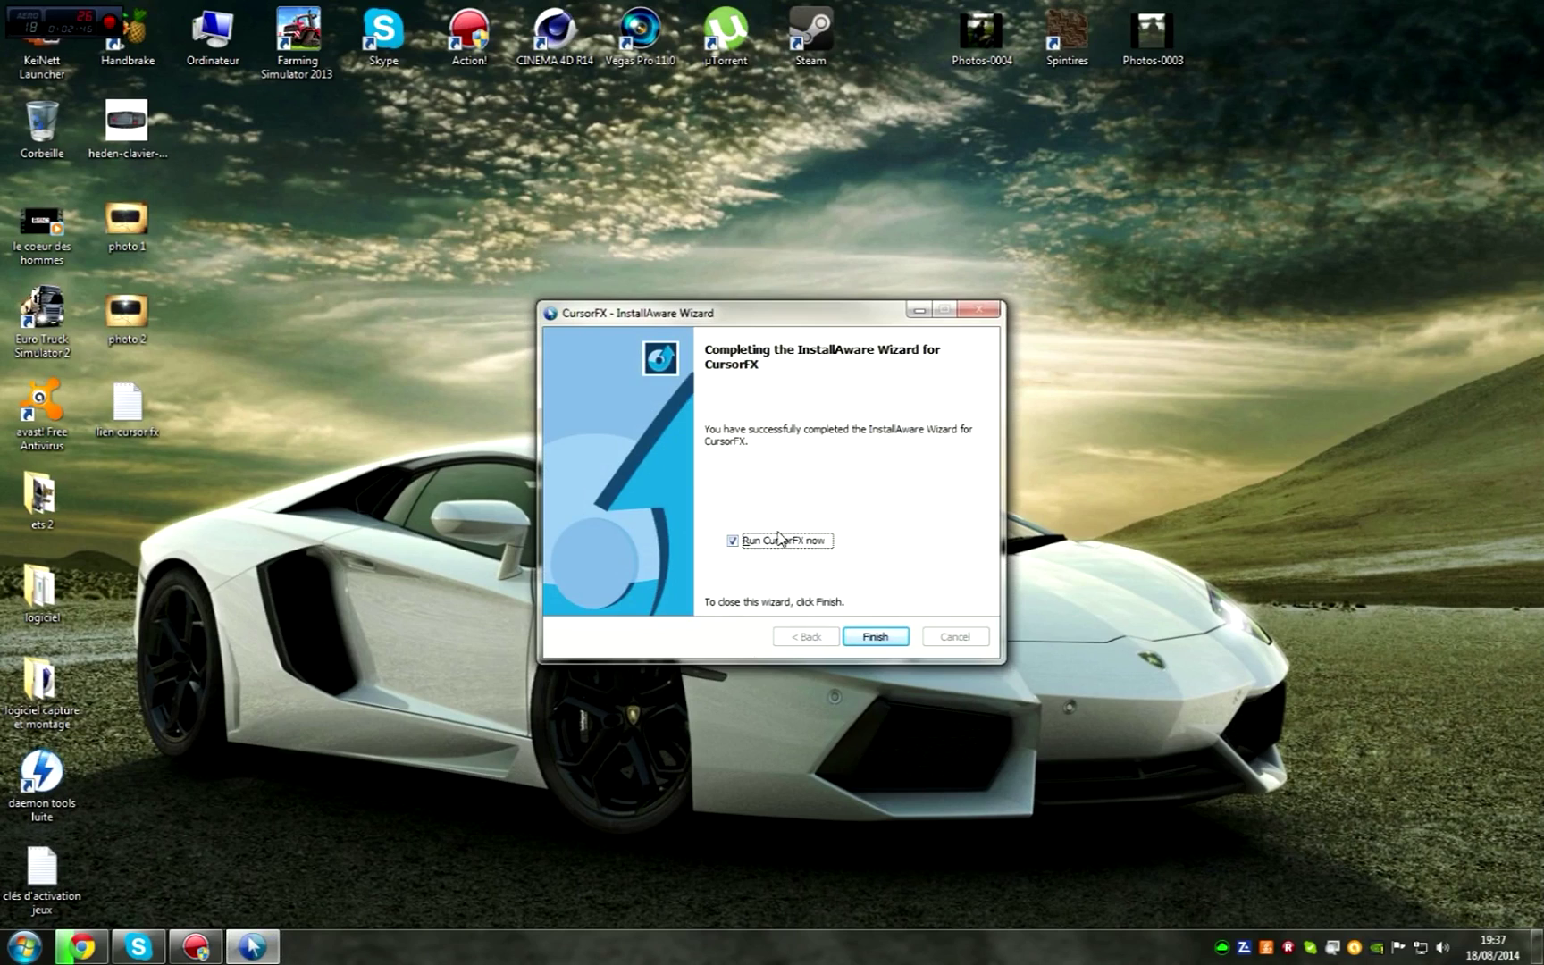
click(894, 637)
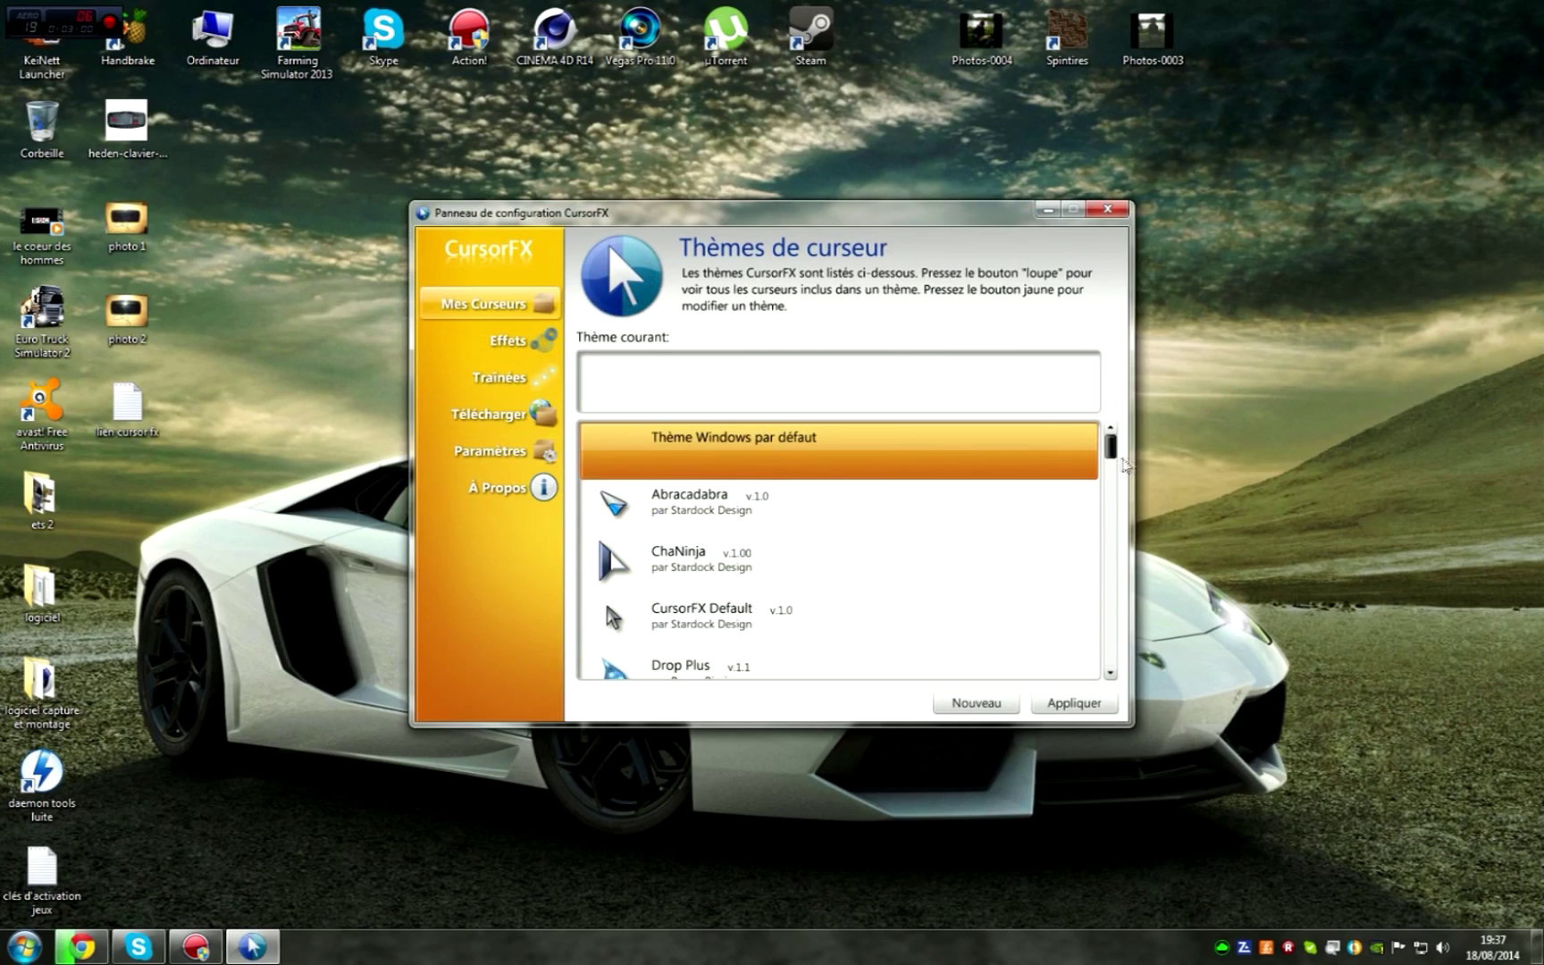
Apply the Gear cursor theme from the CursorFX theme list
drag(1114, 451, 1034, 419)
scroll(774, 552, down, 4)
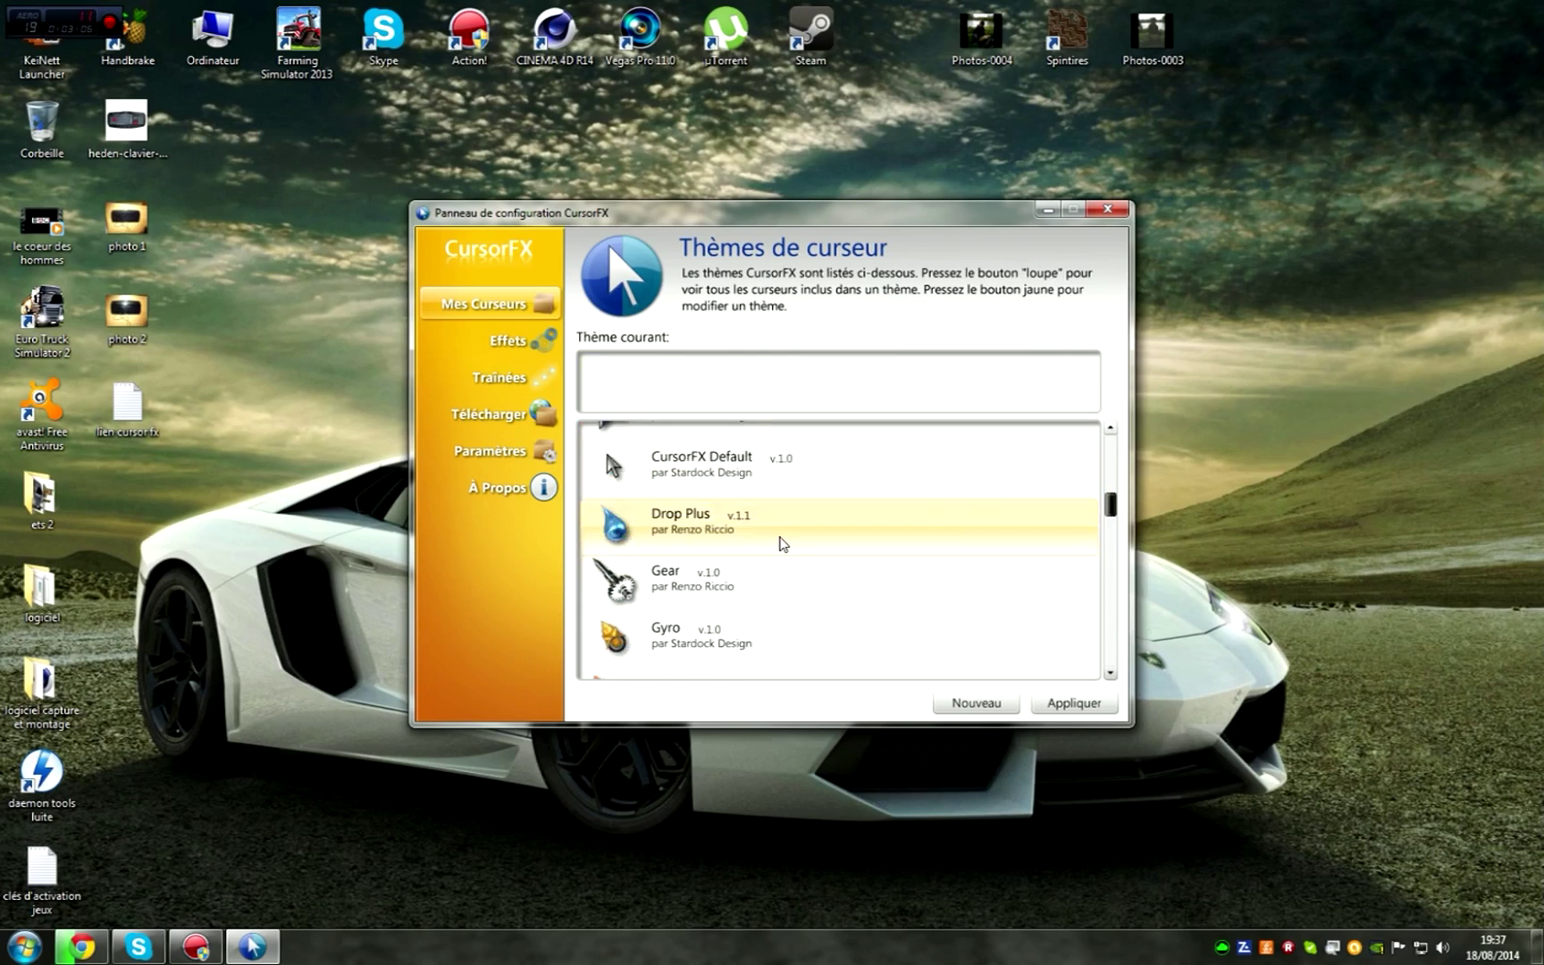
scroll(777, 545, up, 1)
click(777, 550)
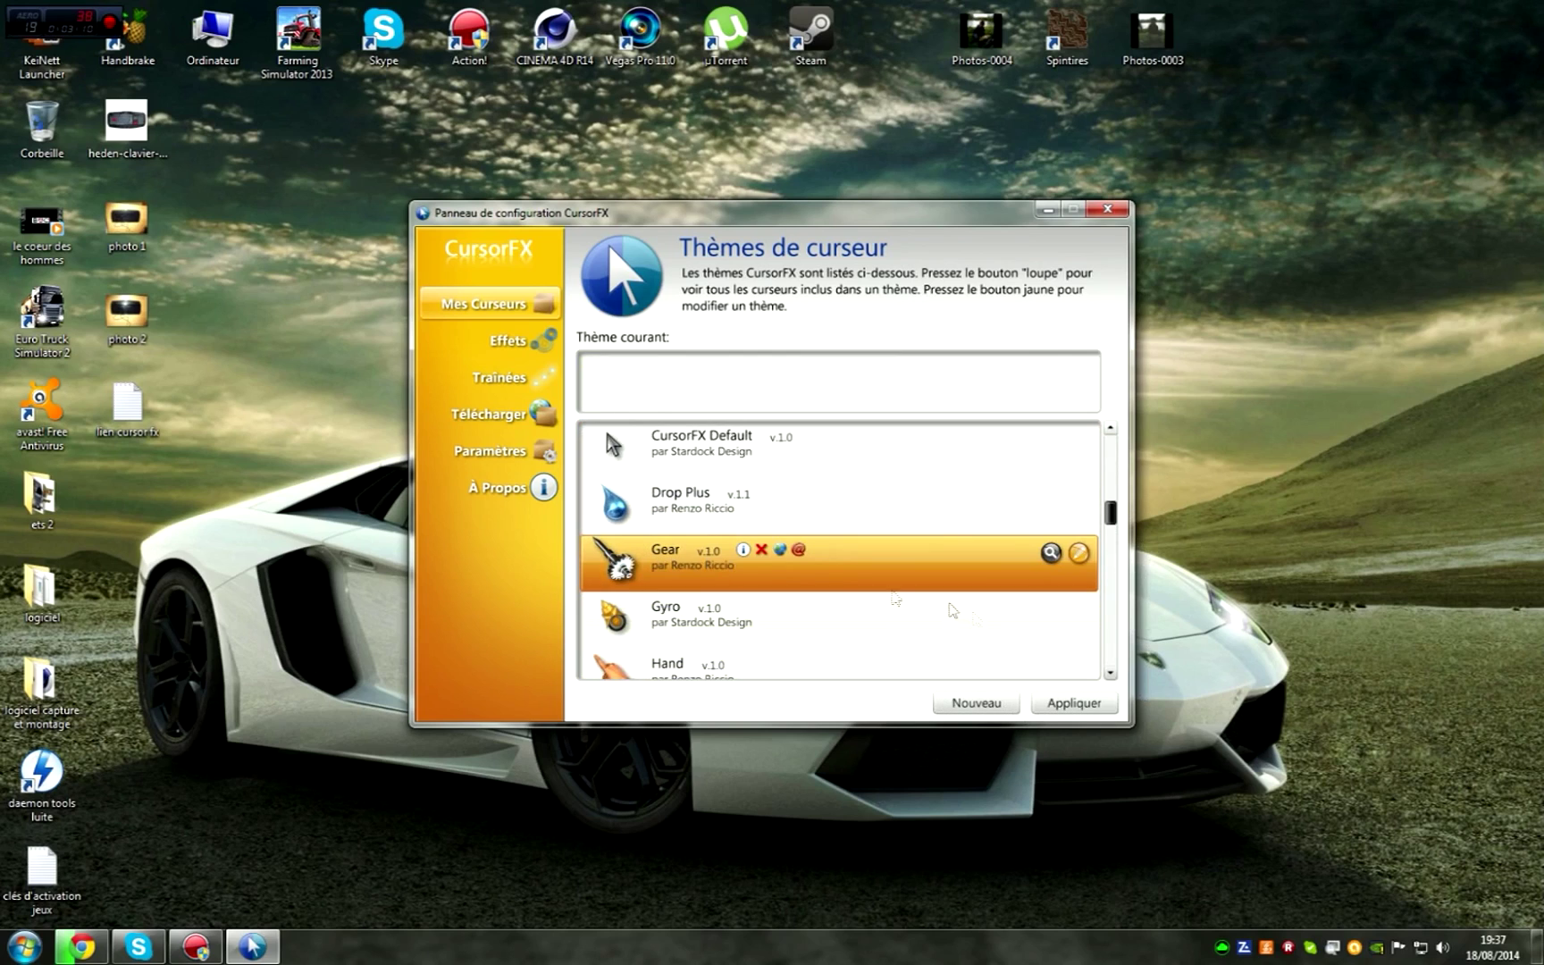
click(1074, 703)
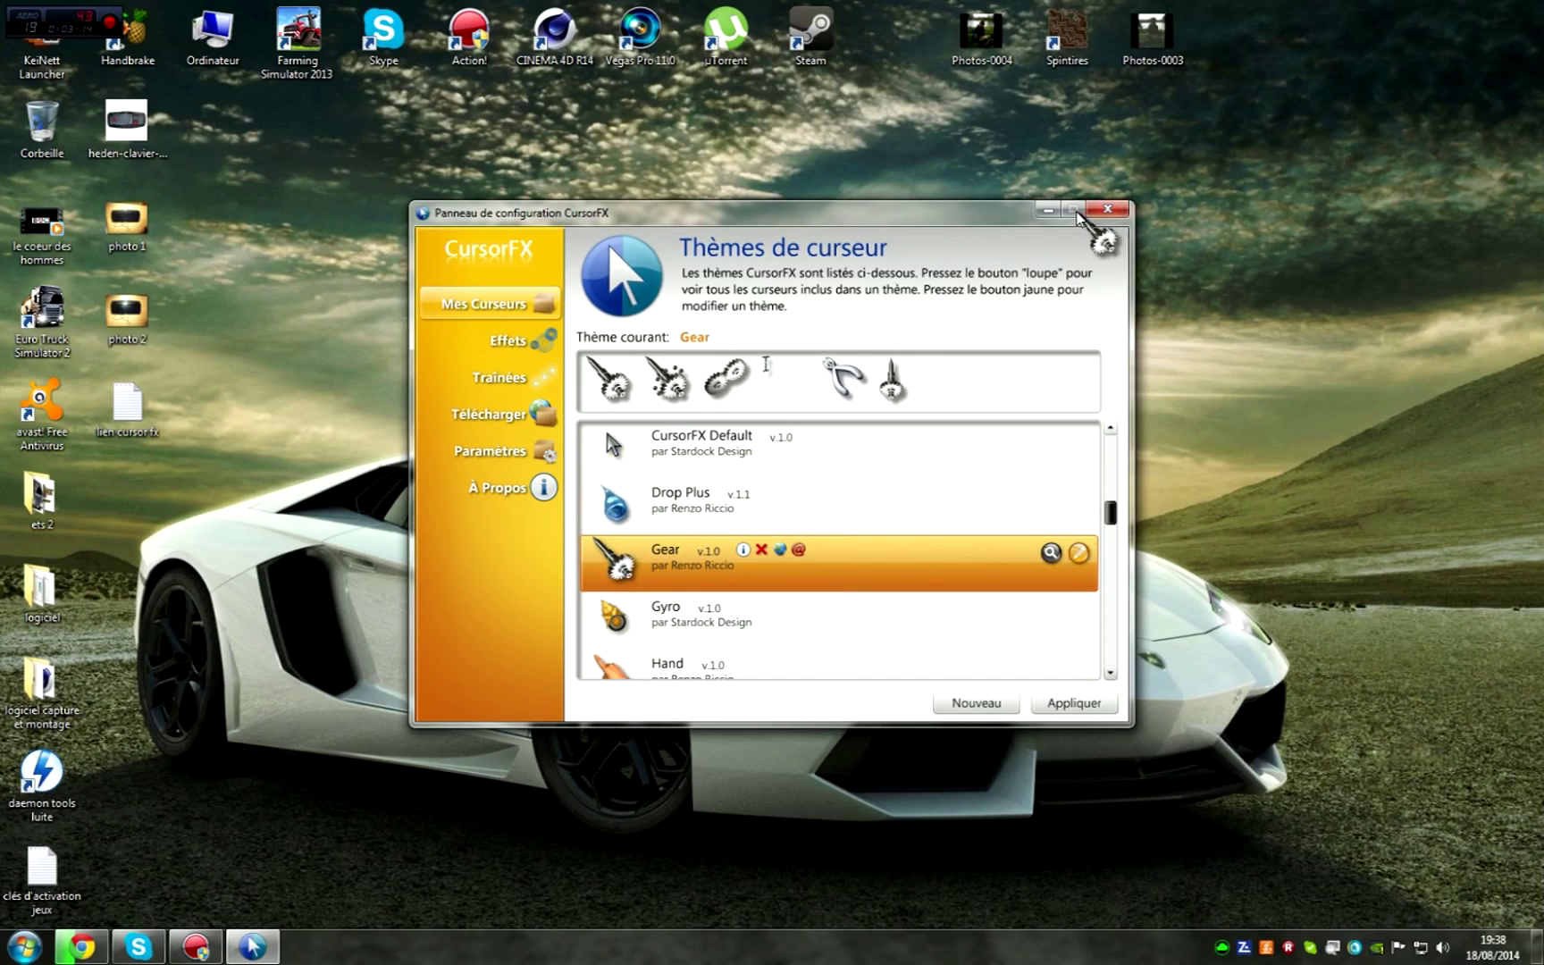
Minimize the CursorFX configuration panel and try out the Gear cursor on the empty desktop
click(1045, 210)
right_click(982, 487)
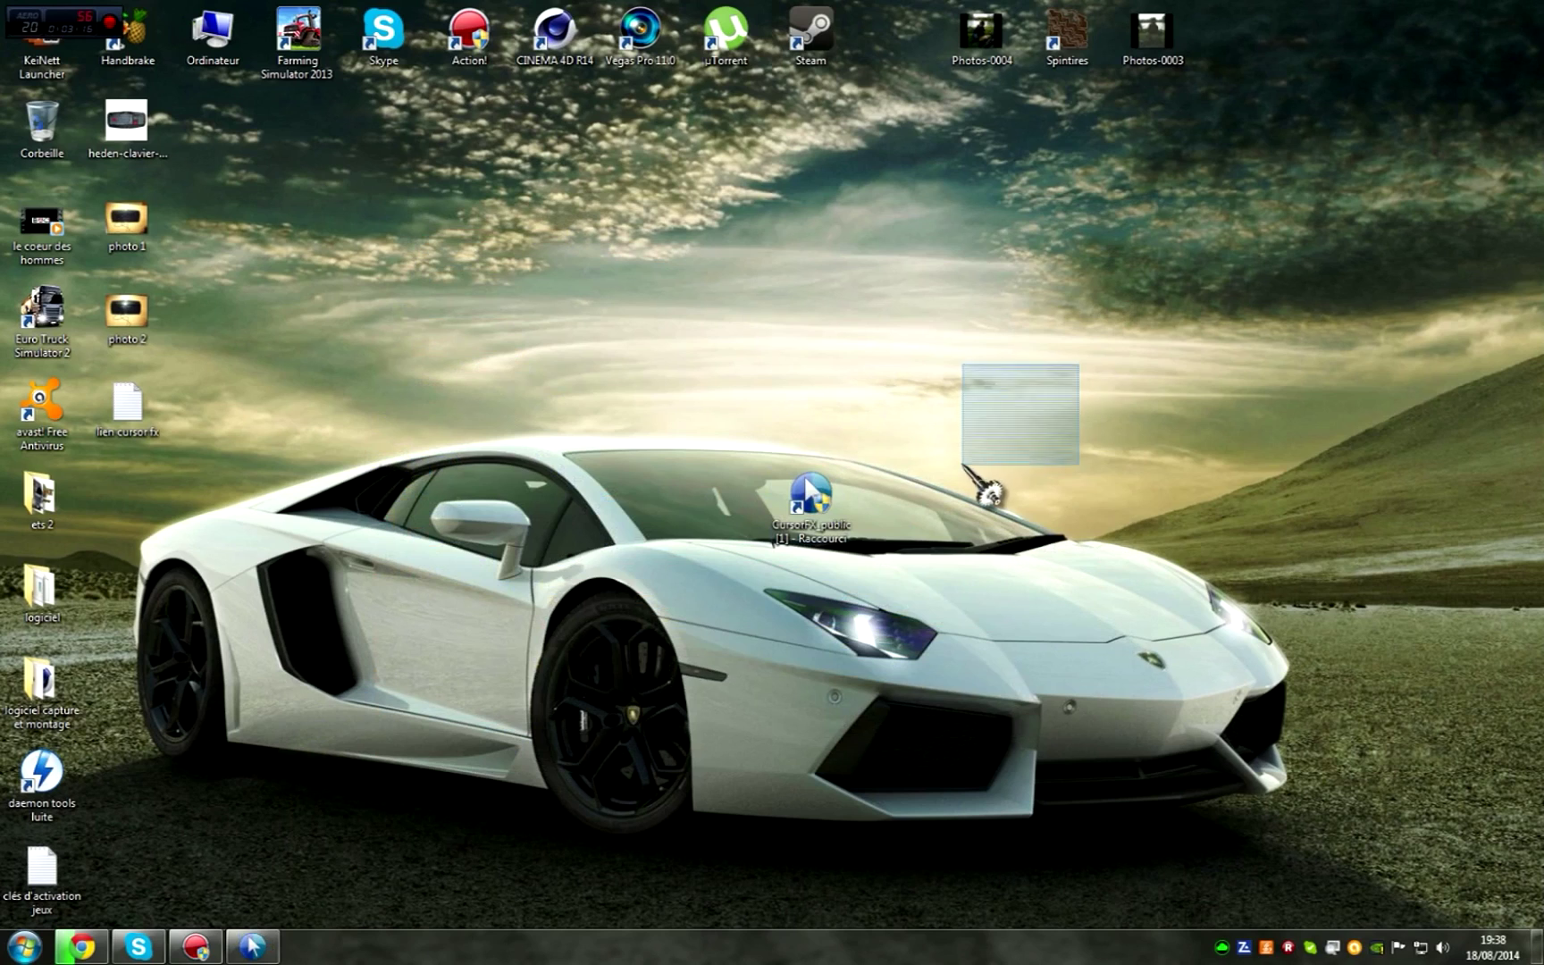
click(987, 487)
drag(1180, 310, 1046, 429)
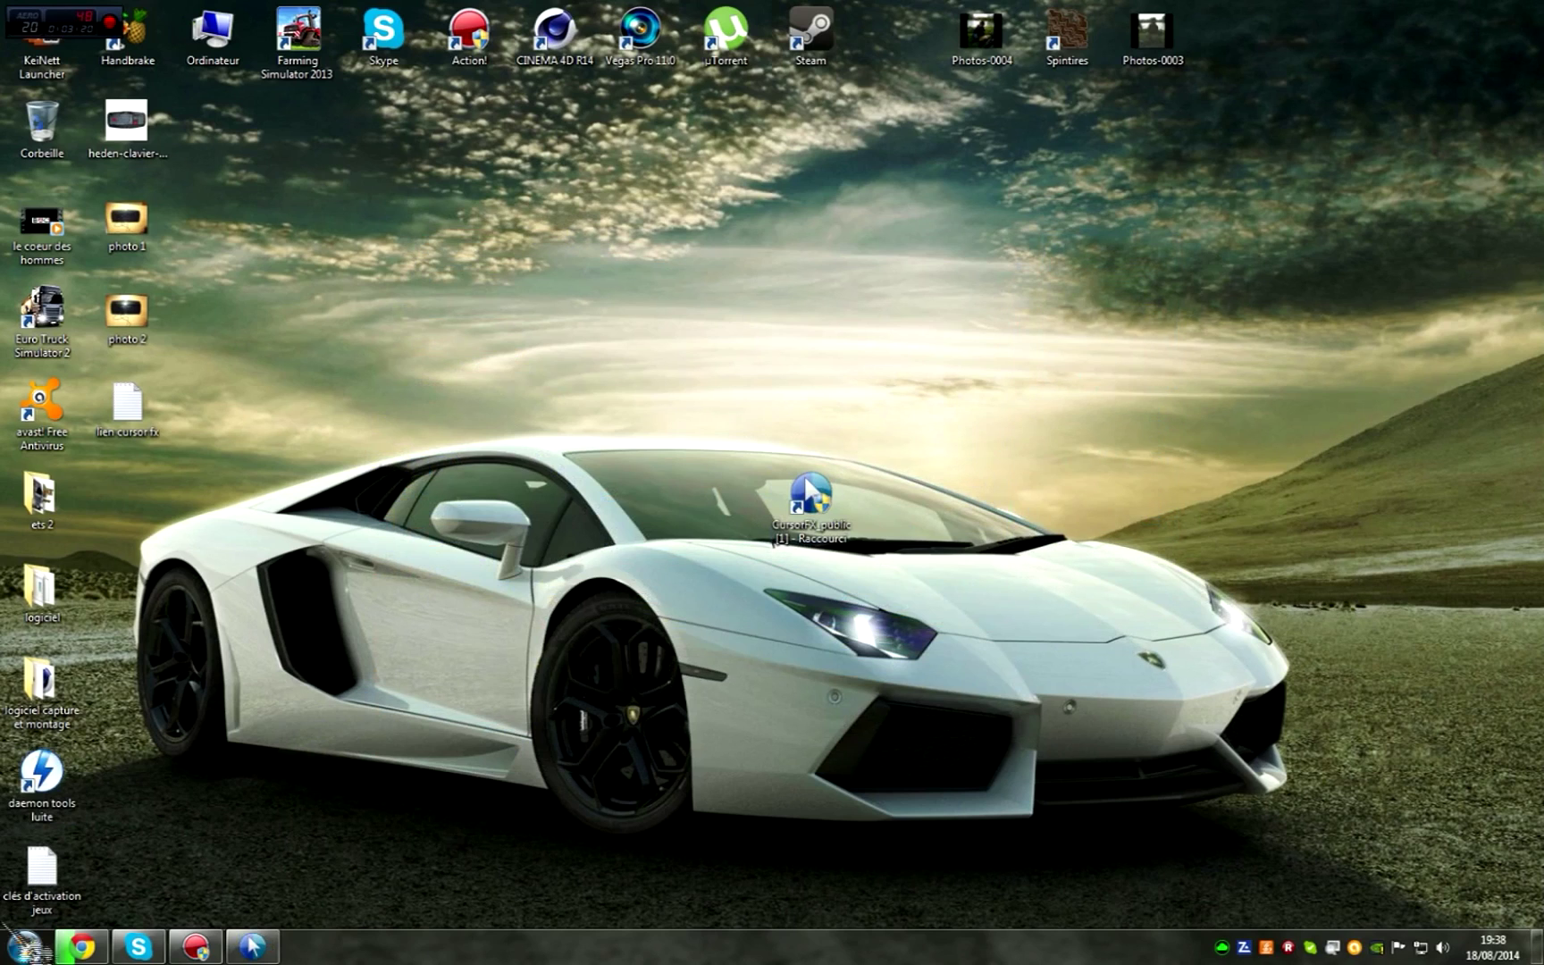
Apply the Rubberish cursor theme with its own effects, and minimize the CursorFX configuration panel
click(252, 946)
scroll(786, 536, down, 2)
scroll(783, 572, down, 4)
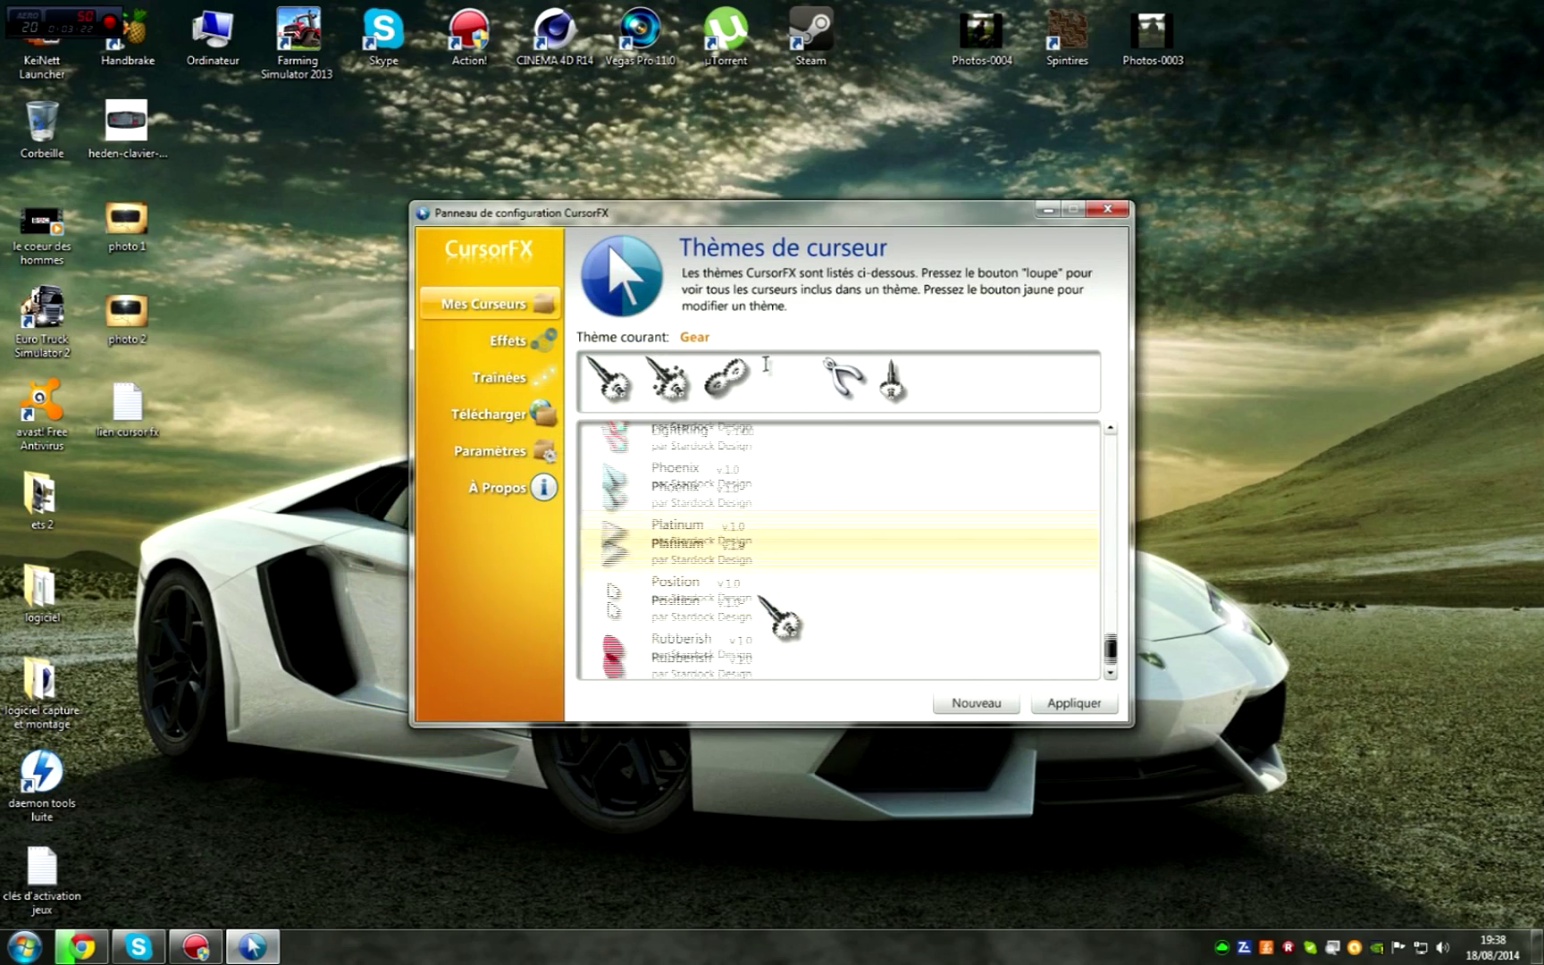
click(759, 644)
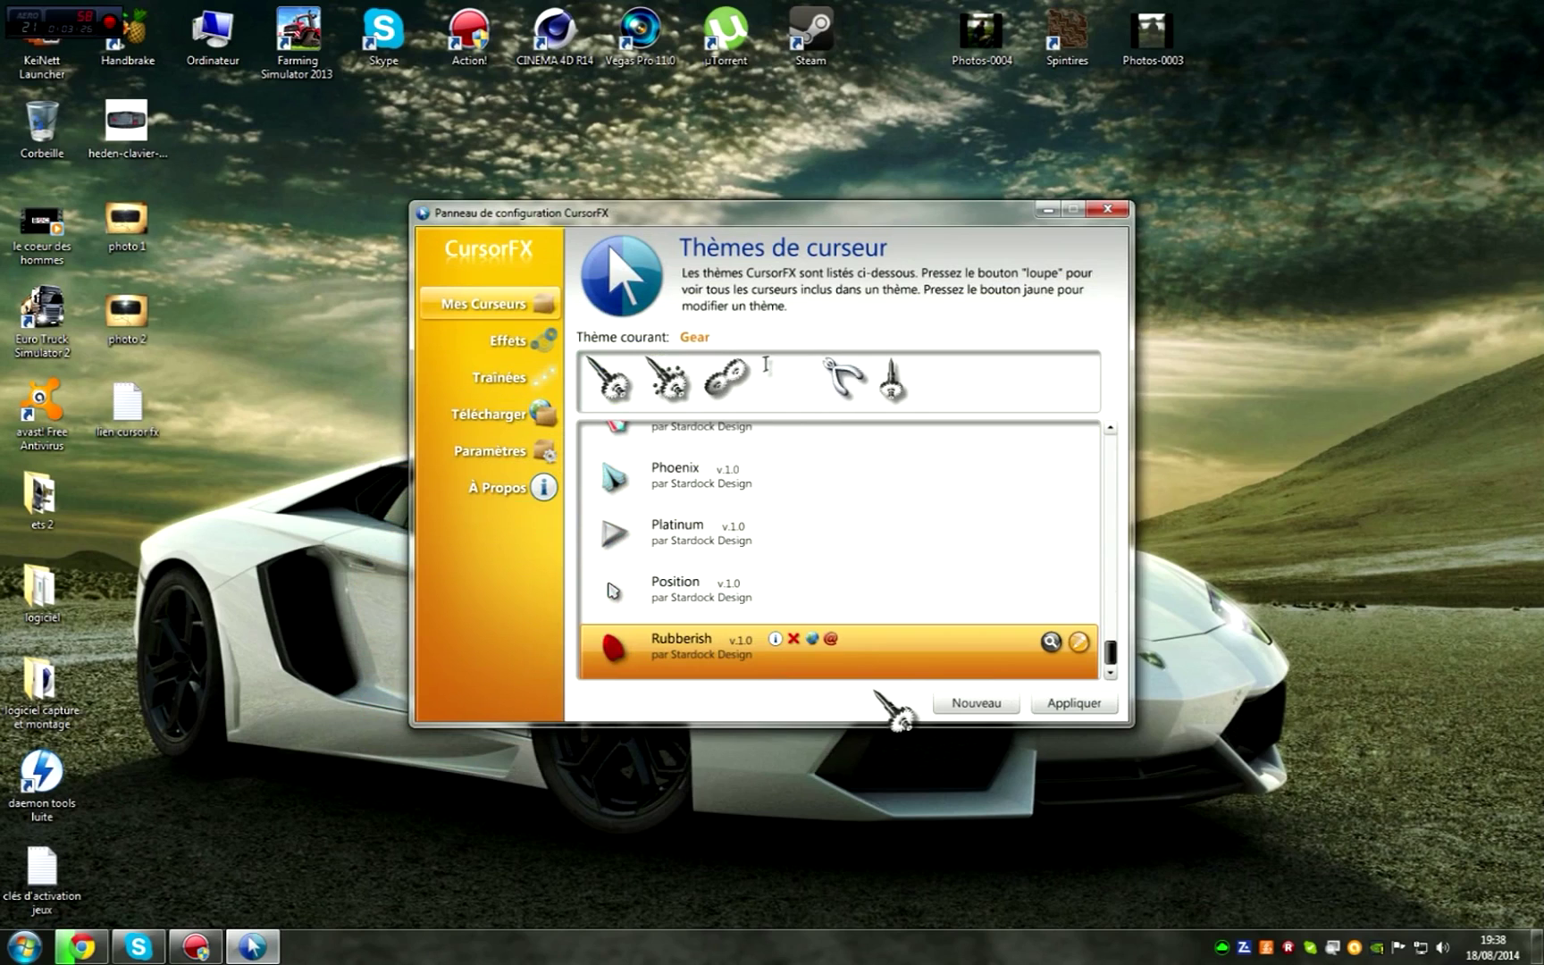
click(1068, 704)
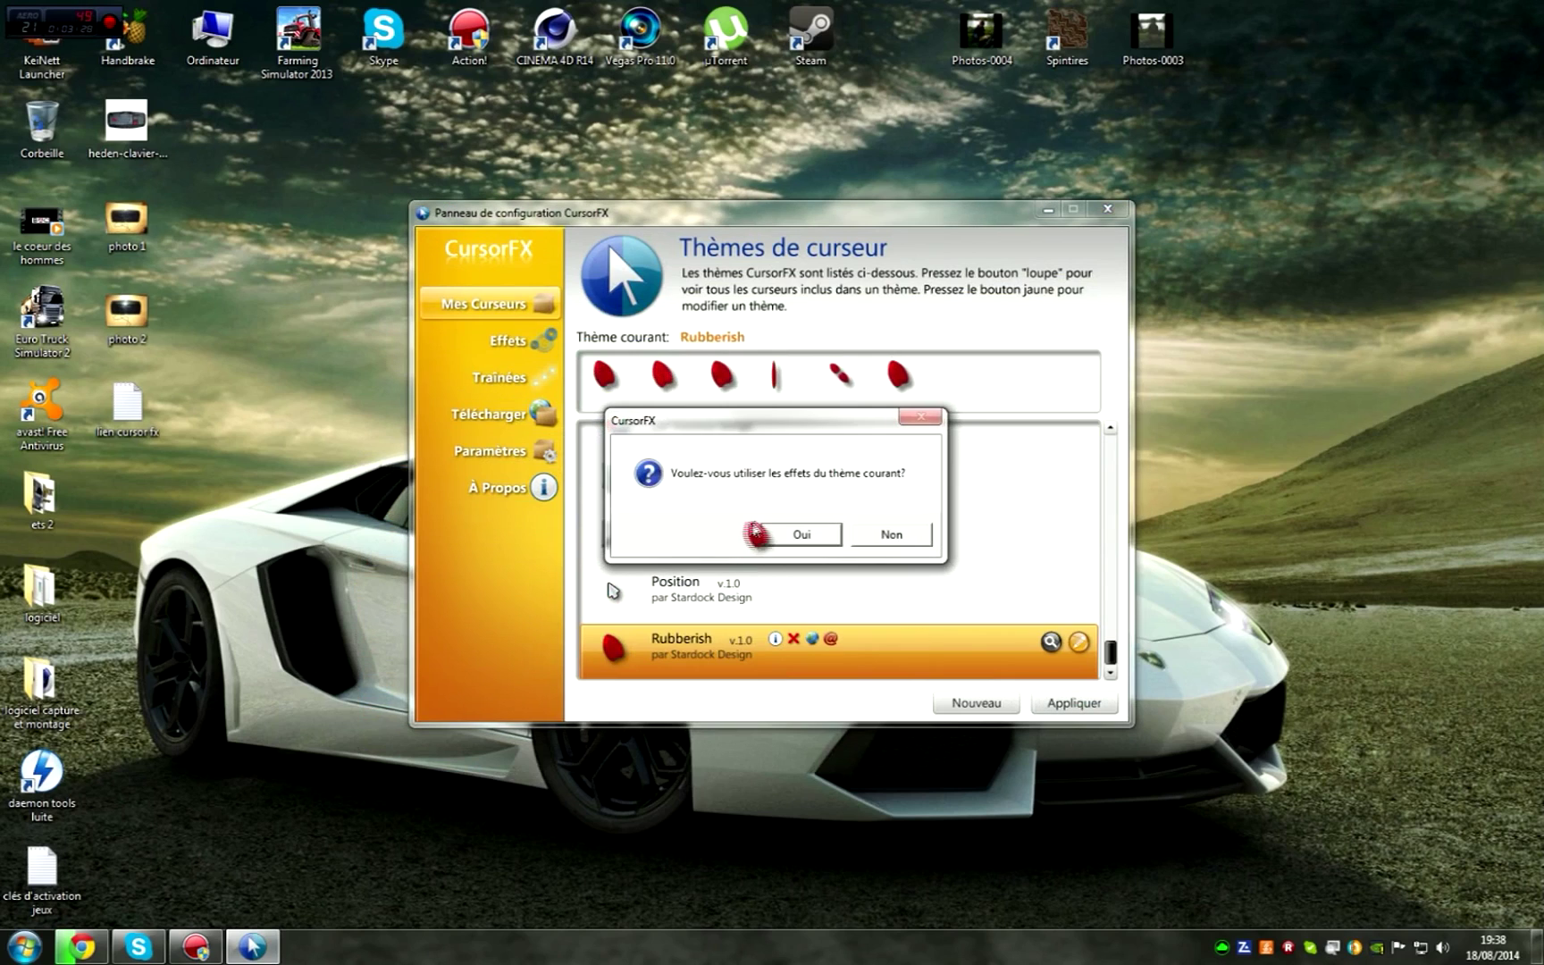
click(804, 536)
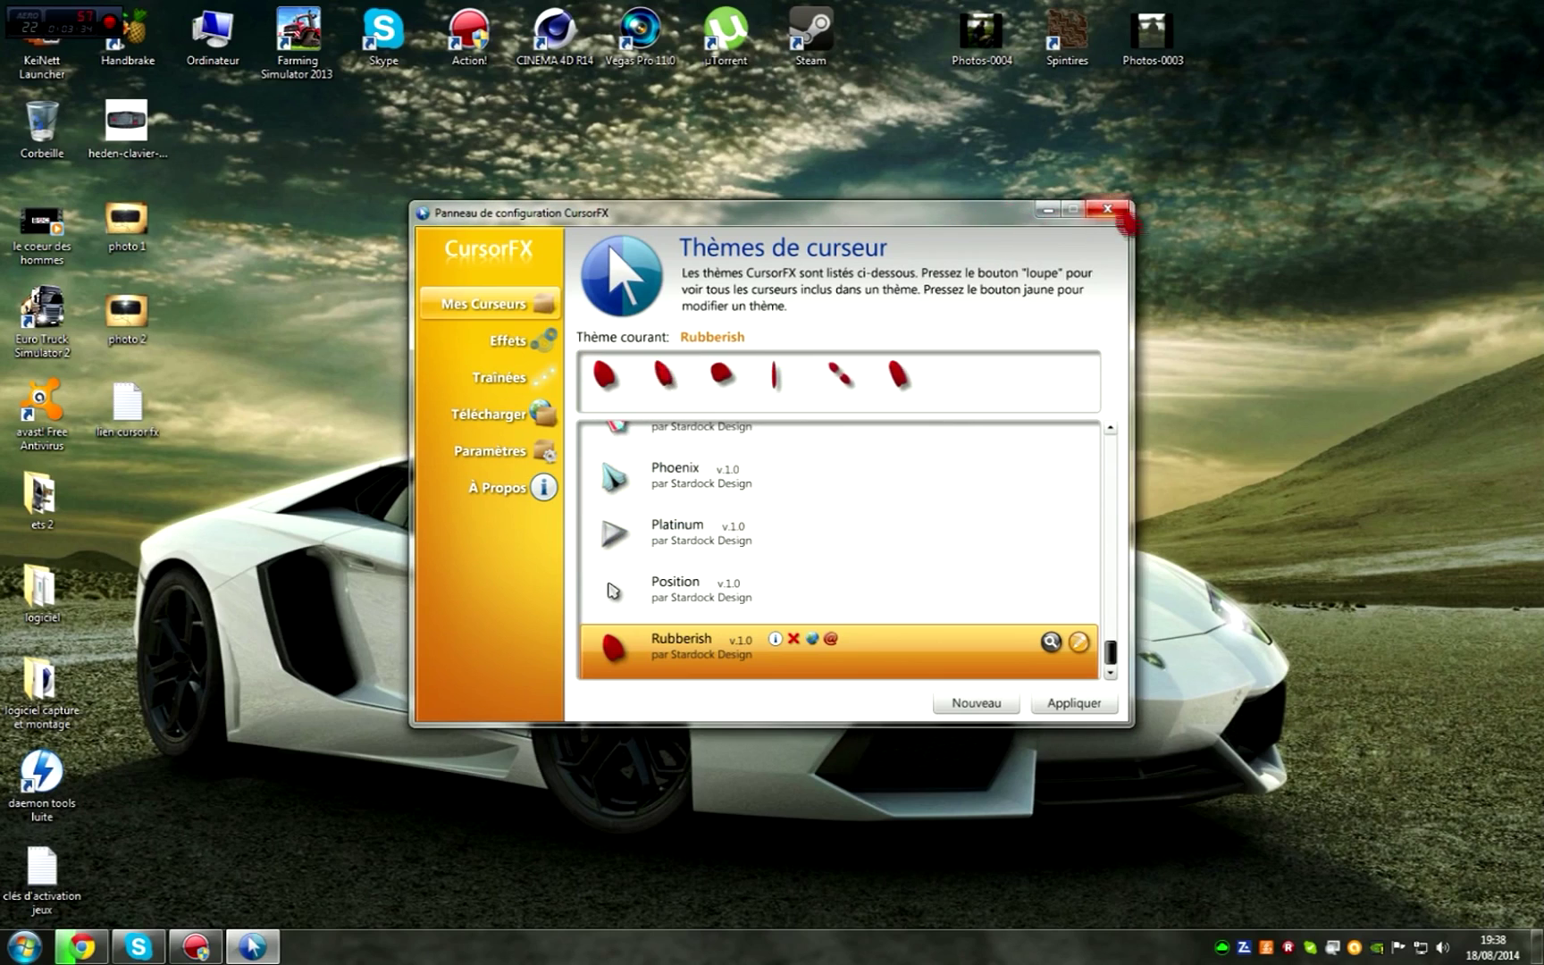
click(1048, 210)
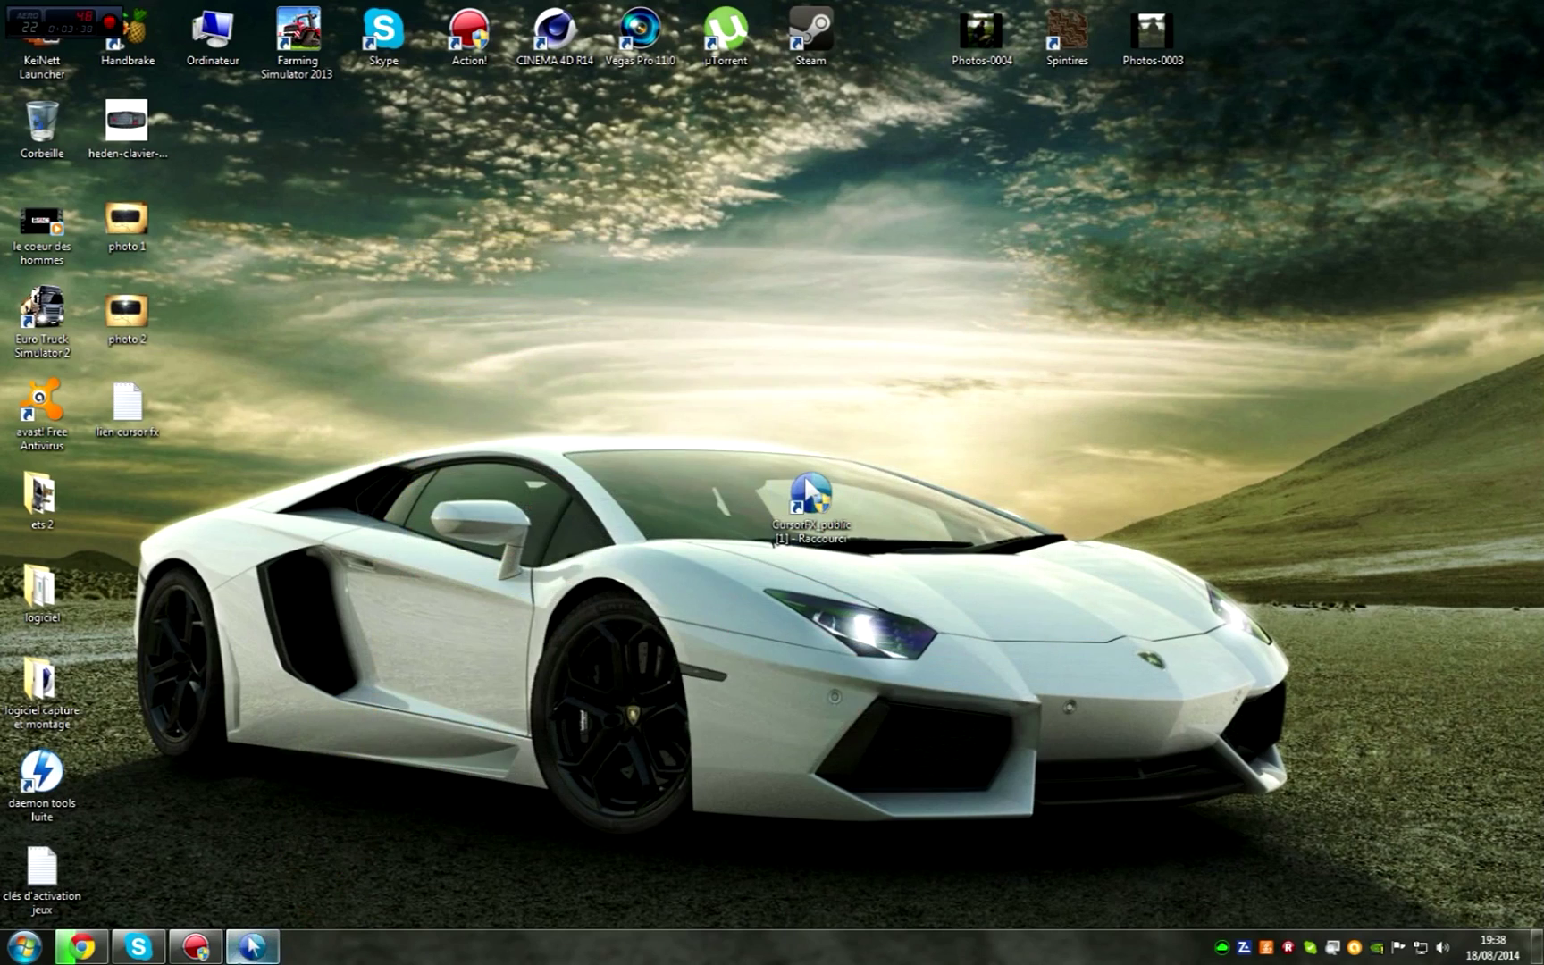
Restore the CursorFX configuration panel and look over its effects page and the start of the cursor theme list
click(252, 946)
scroll(1027, 502, up, 8)
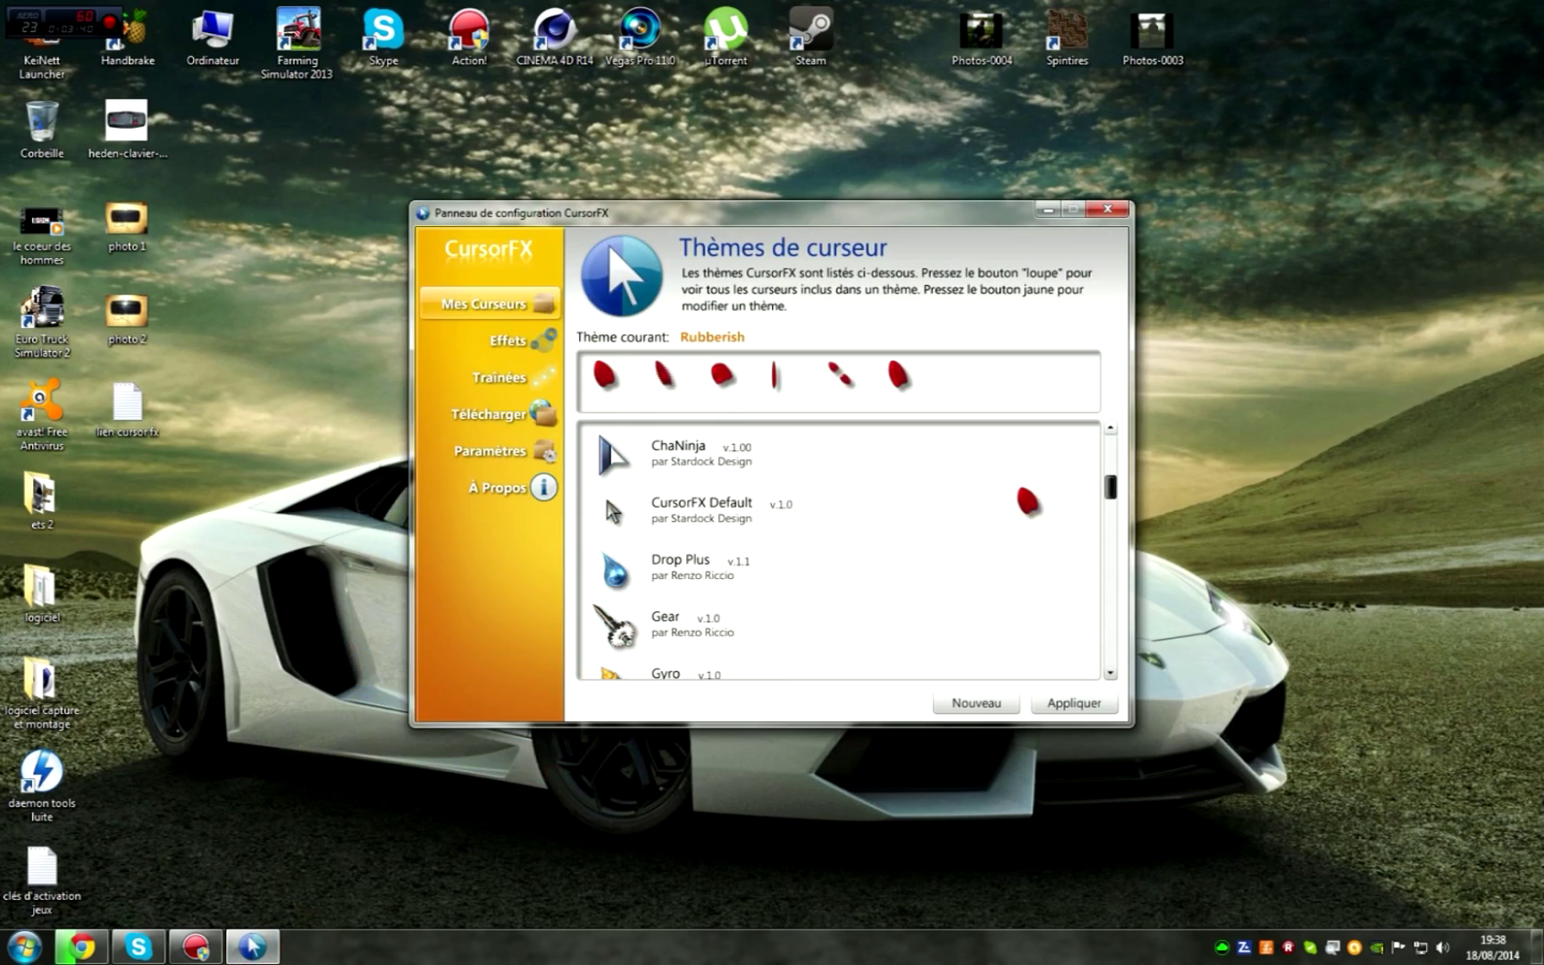
scroll(1023, 493, up, 2)
click(541, 351)
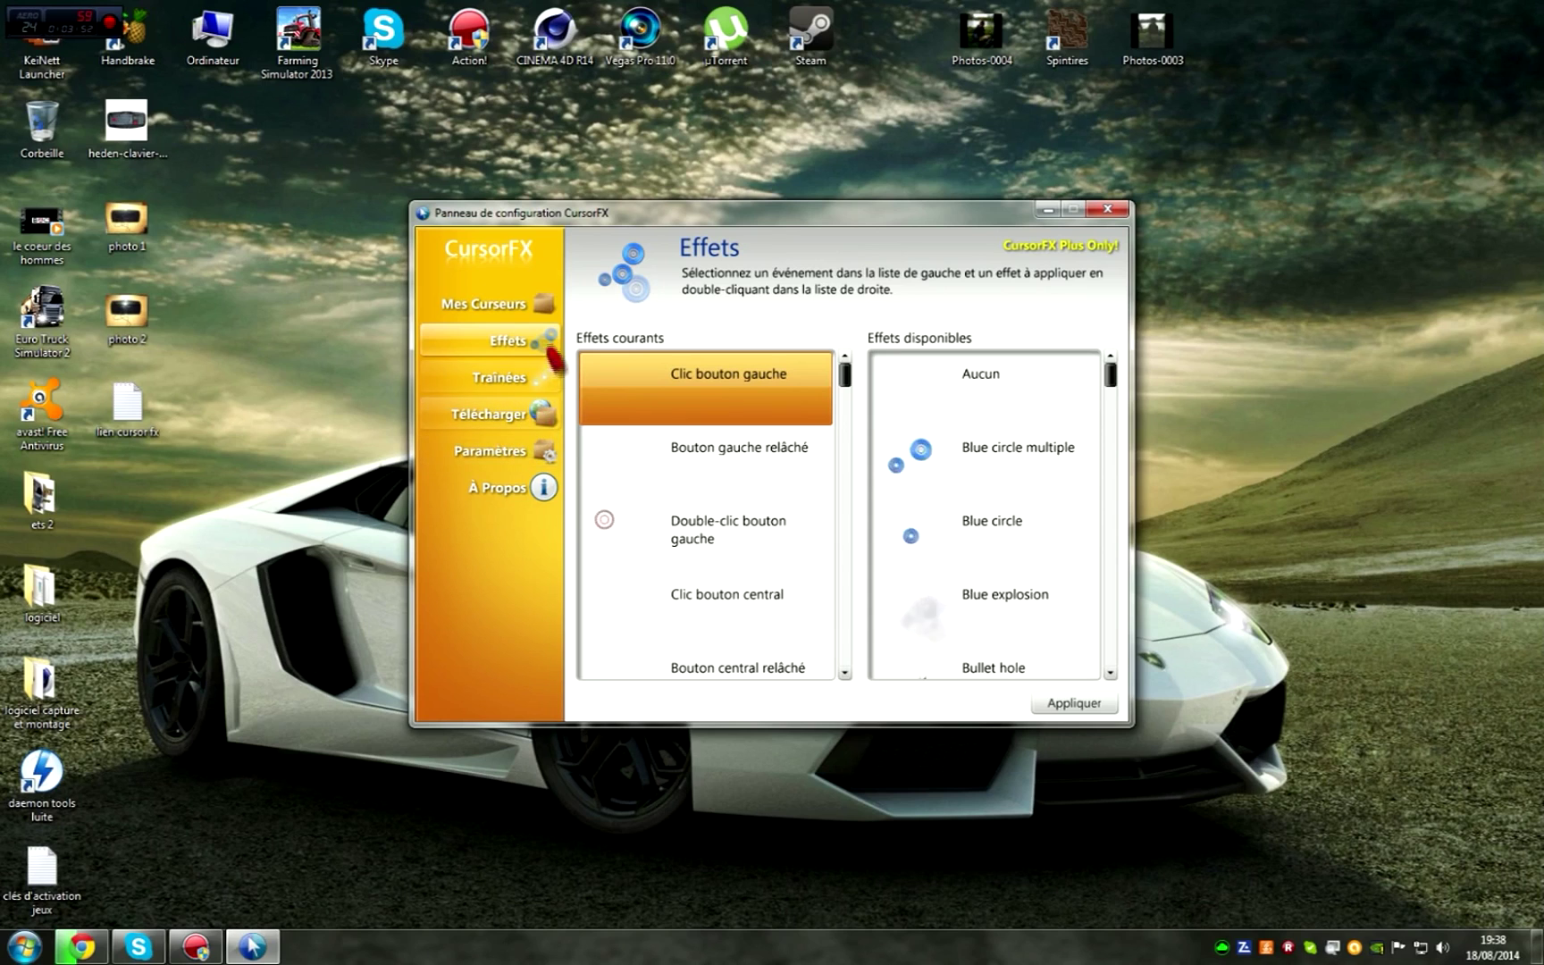
click(540, 302)
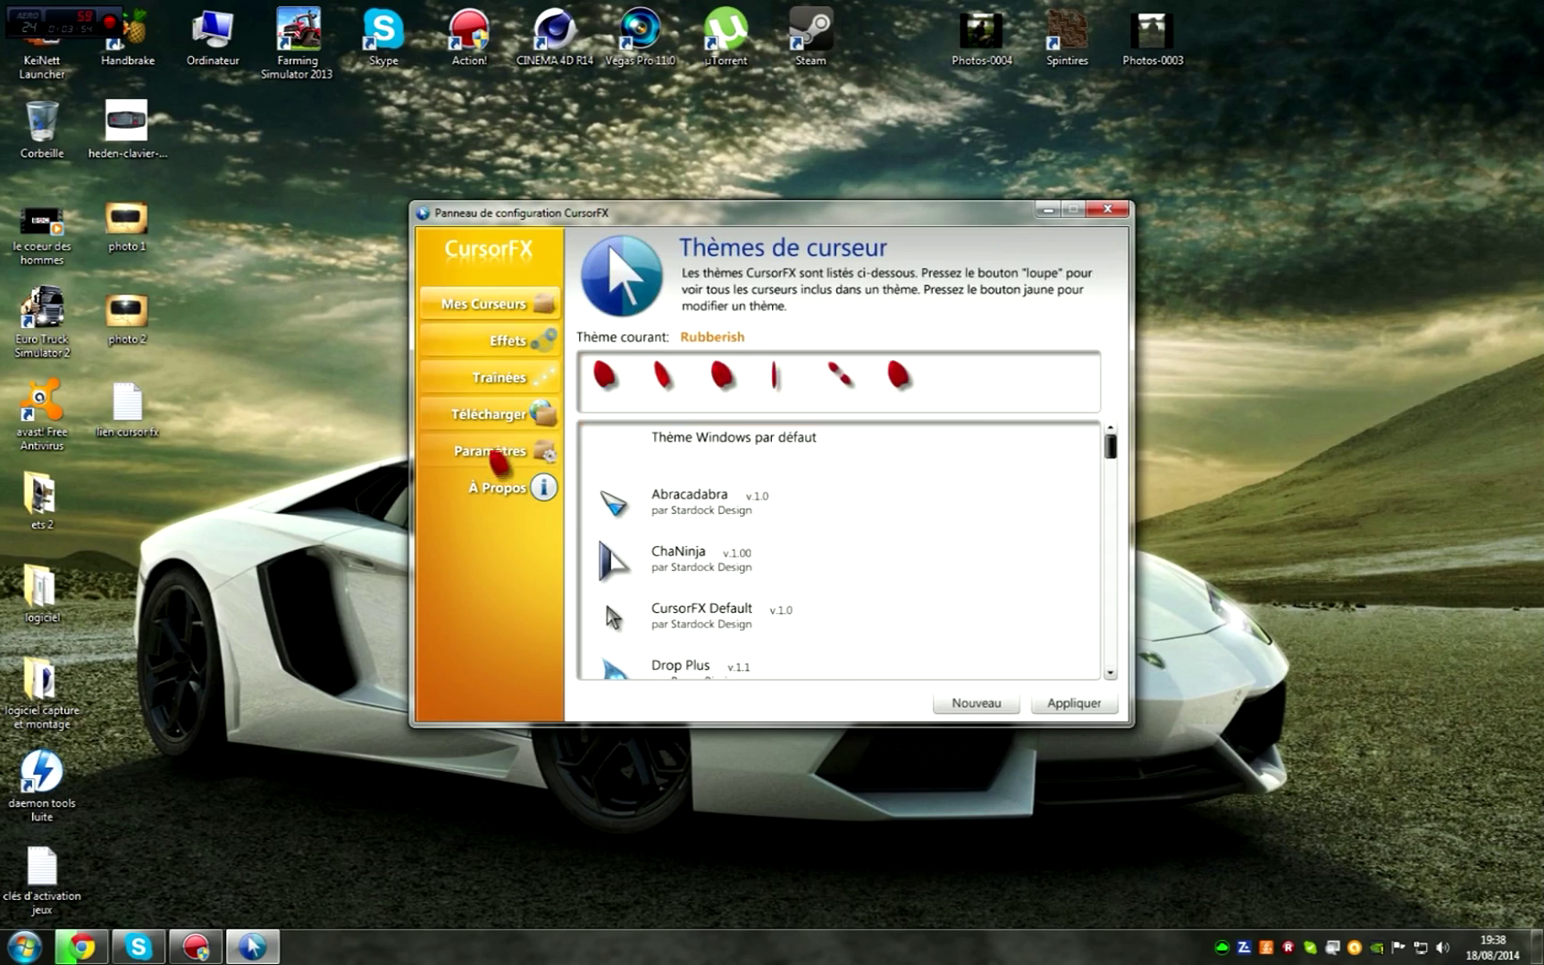
Open the WinCustomize cursor library from the CursorFX download section and browse its themes through page 2
click(490, 413)
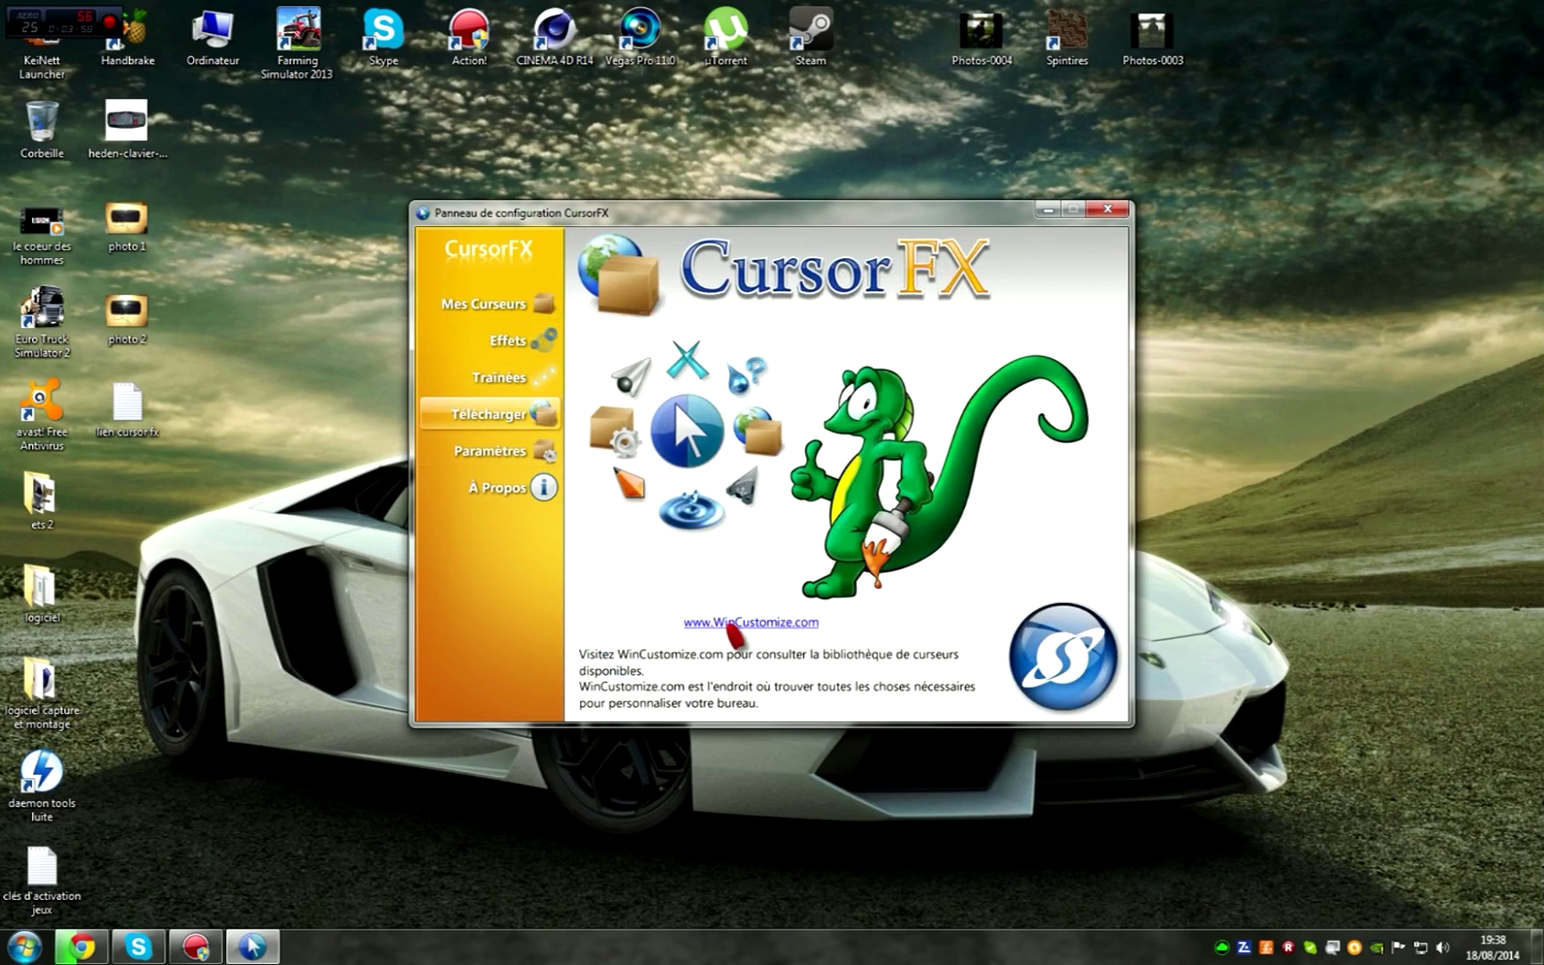
click(731, 624)
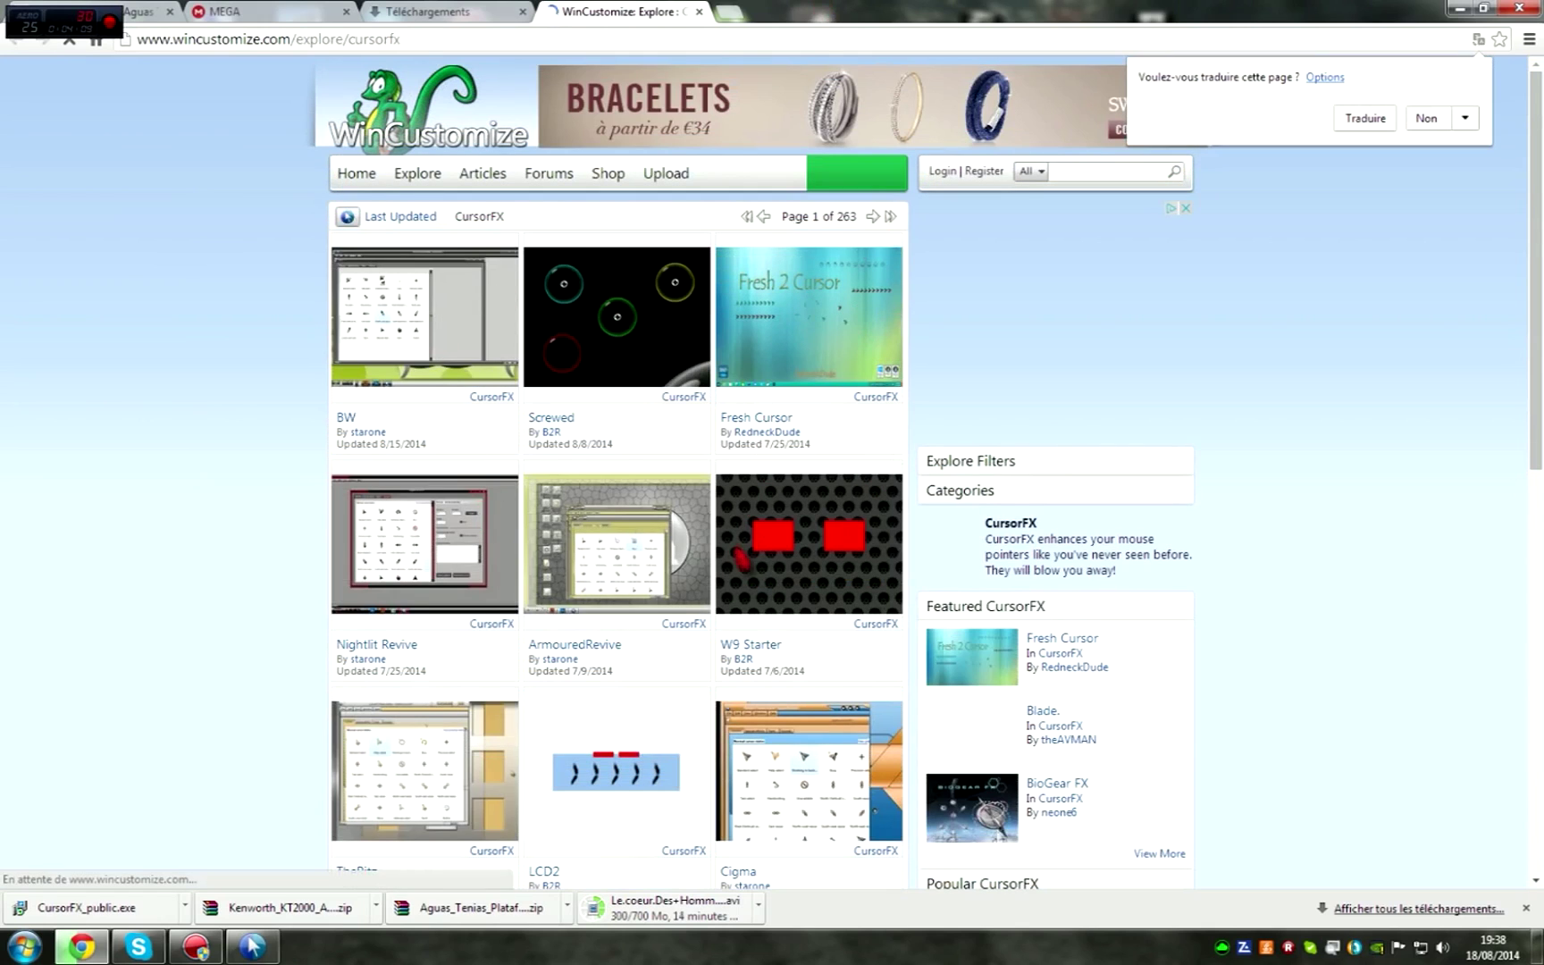
scroll(508, 572, down, 7)
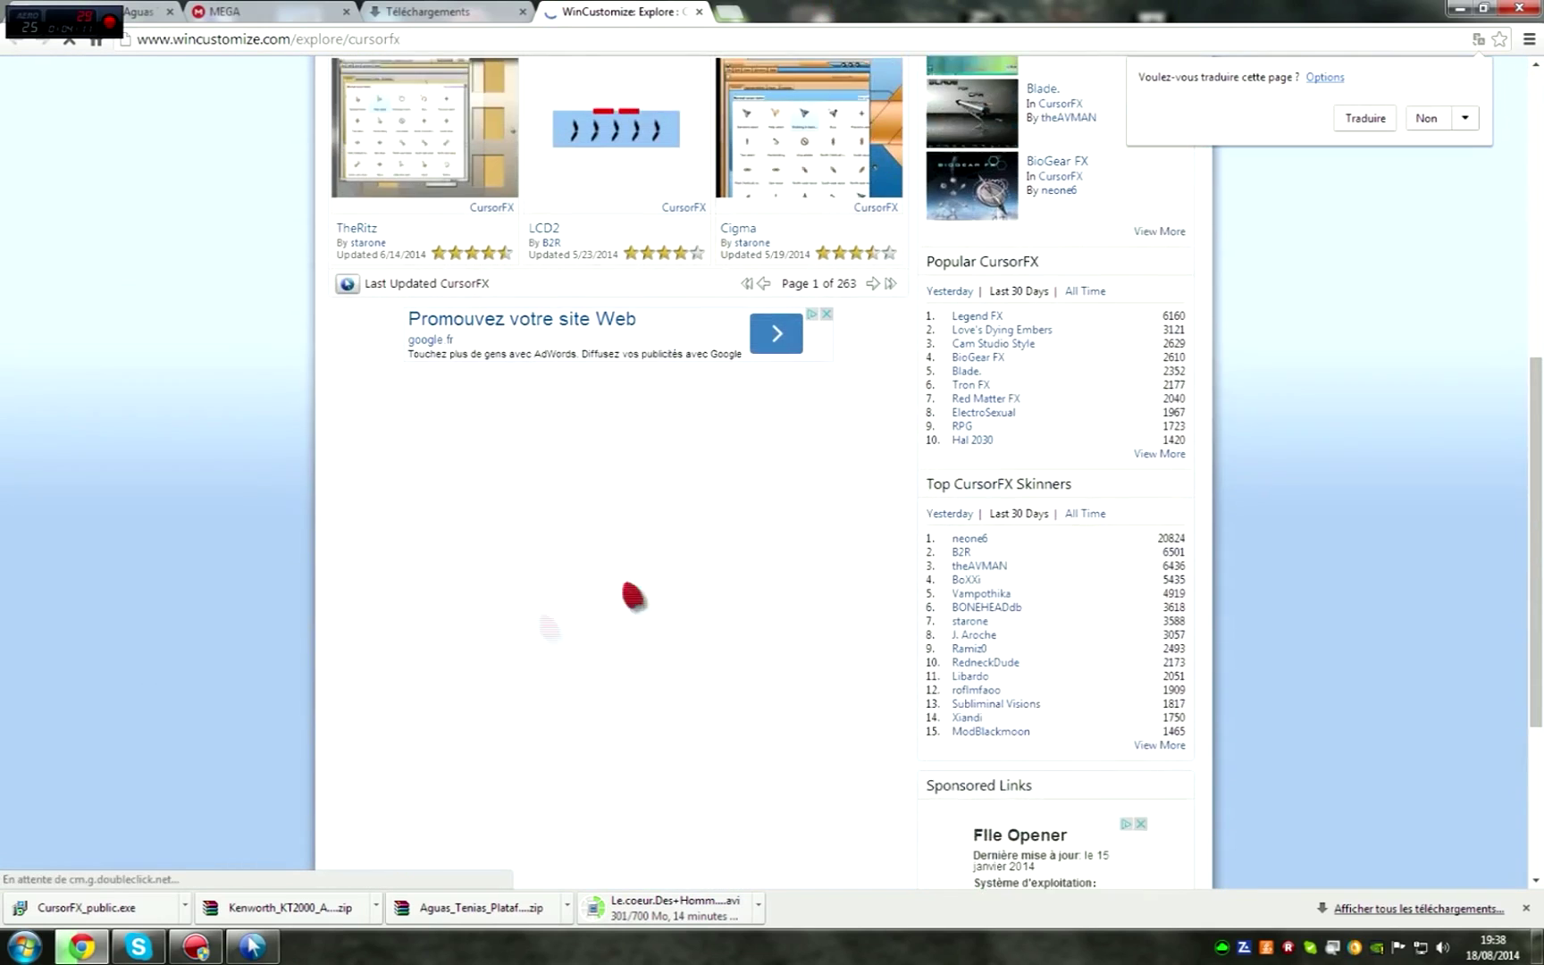
scroll(634, 596, up, 2)
click(874, 467)
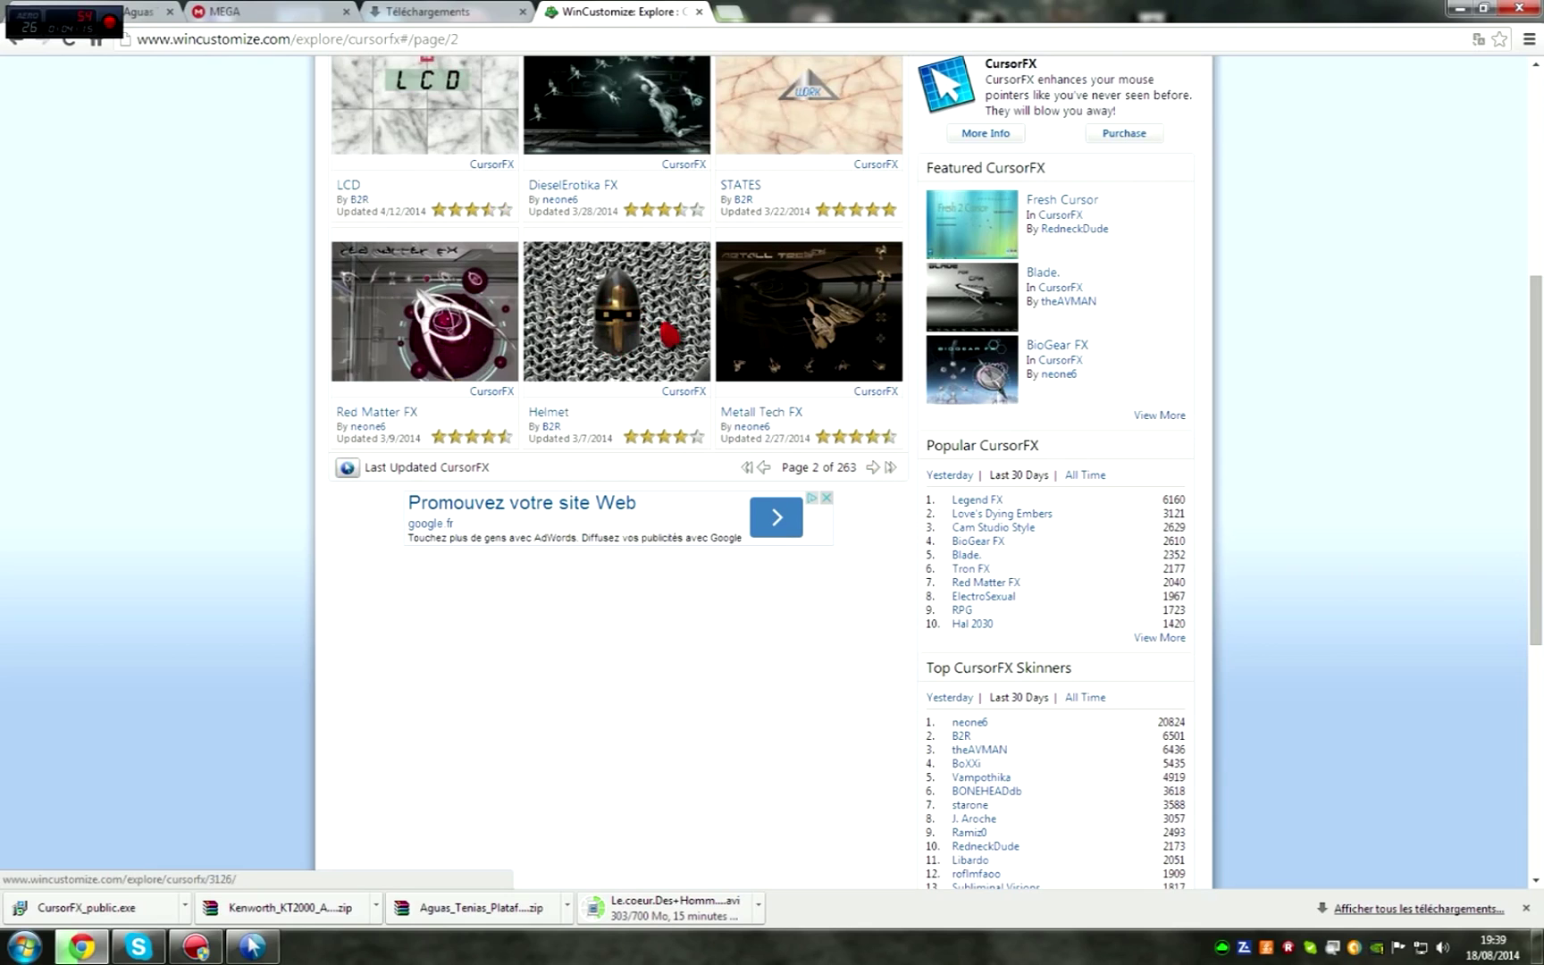
scroll(666, 335, up, 1)
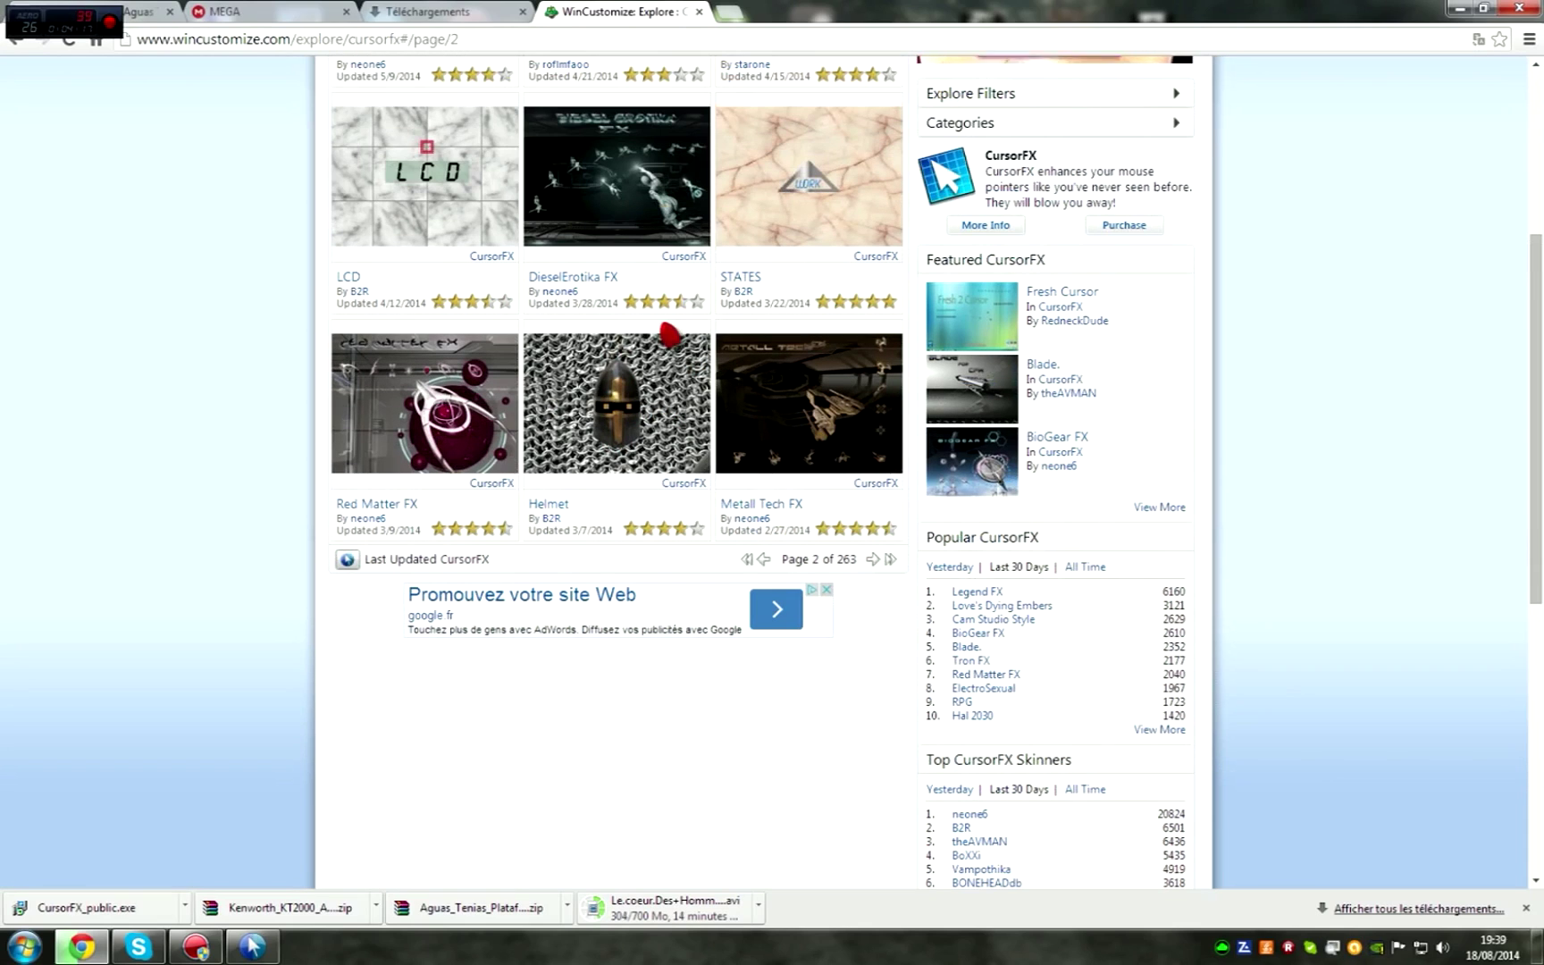
scroll(668, 335, up, 4)
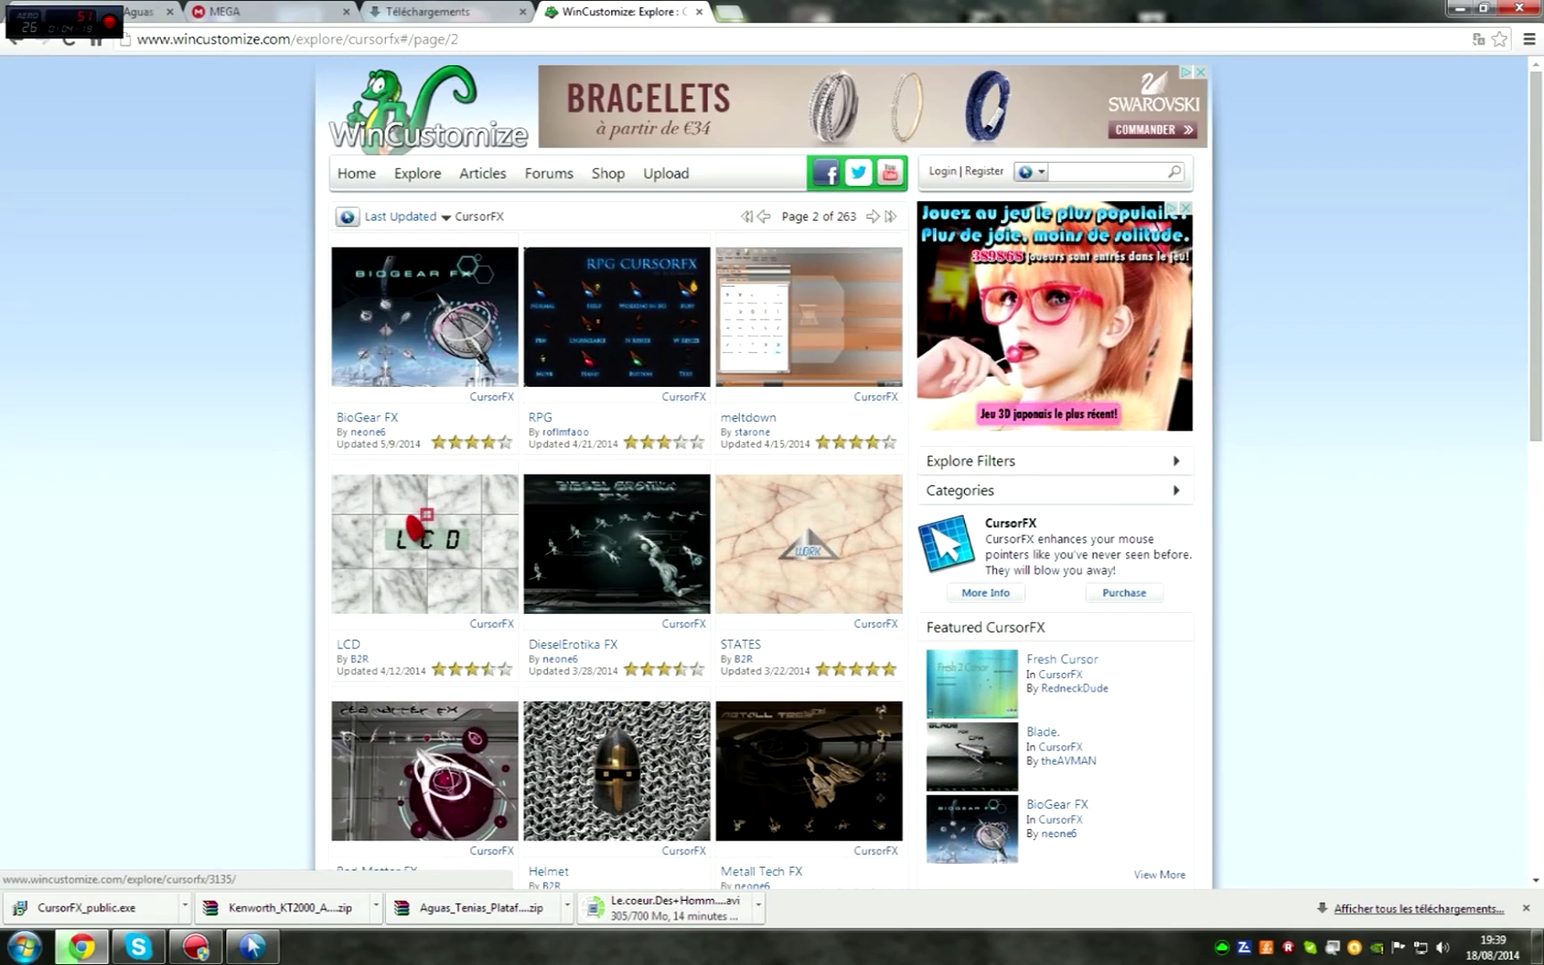
scroll(688, 465, down, 5)
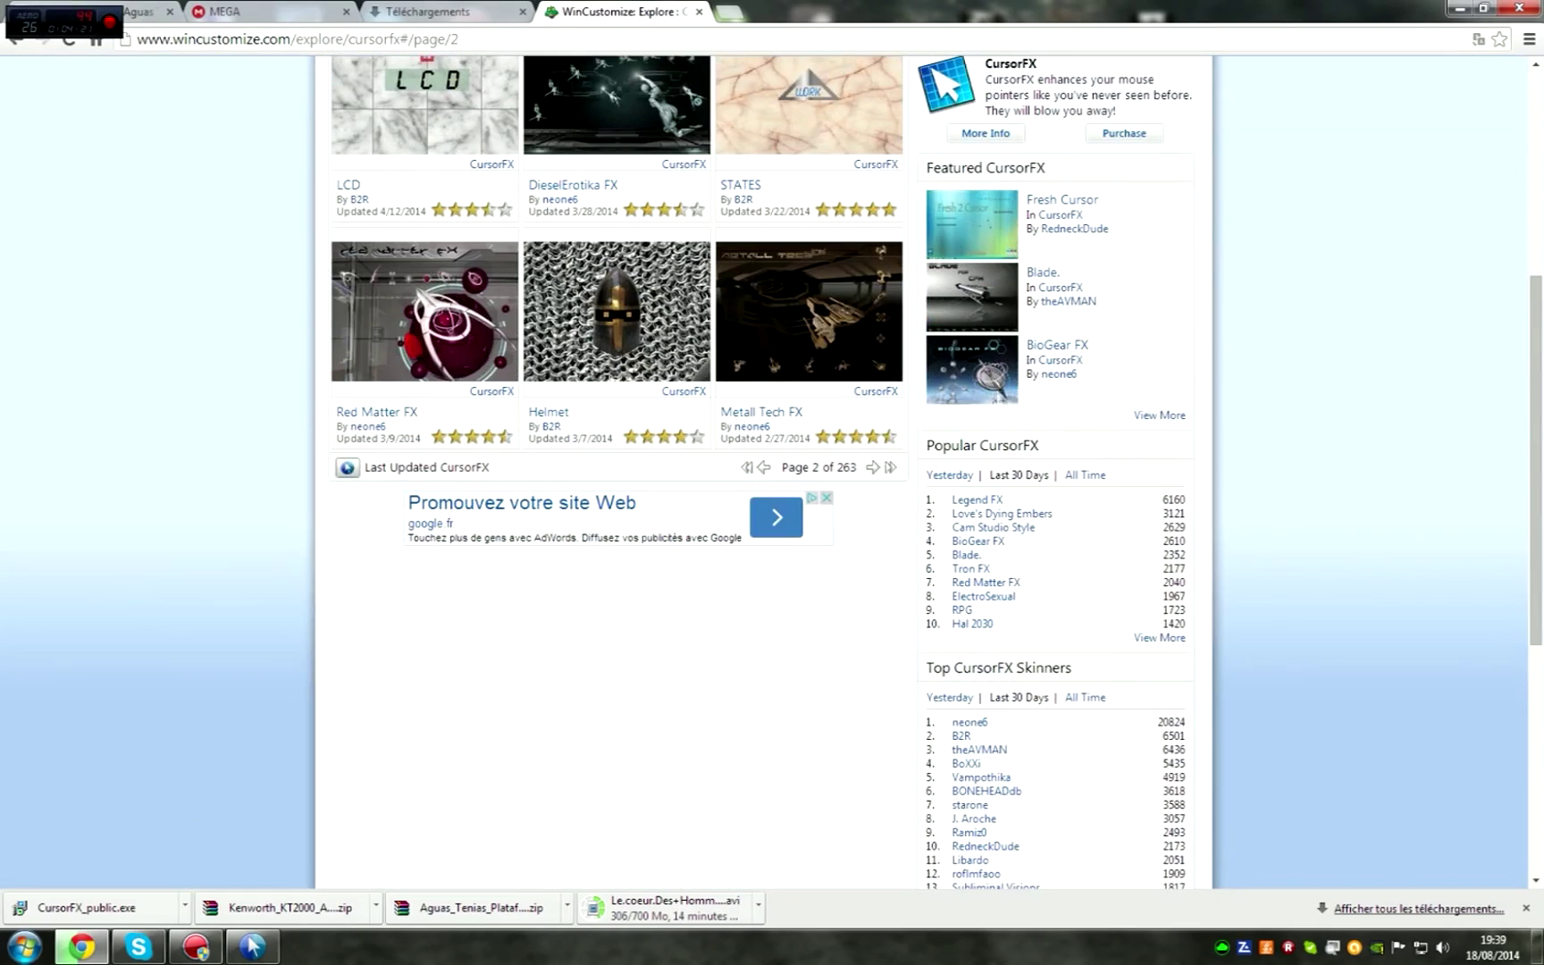
Download the Red Matter FX cursor theme from its WinCustomize page and open the downloaded file
click(416, 345)
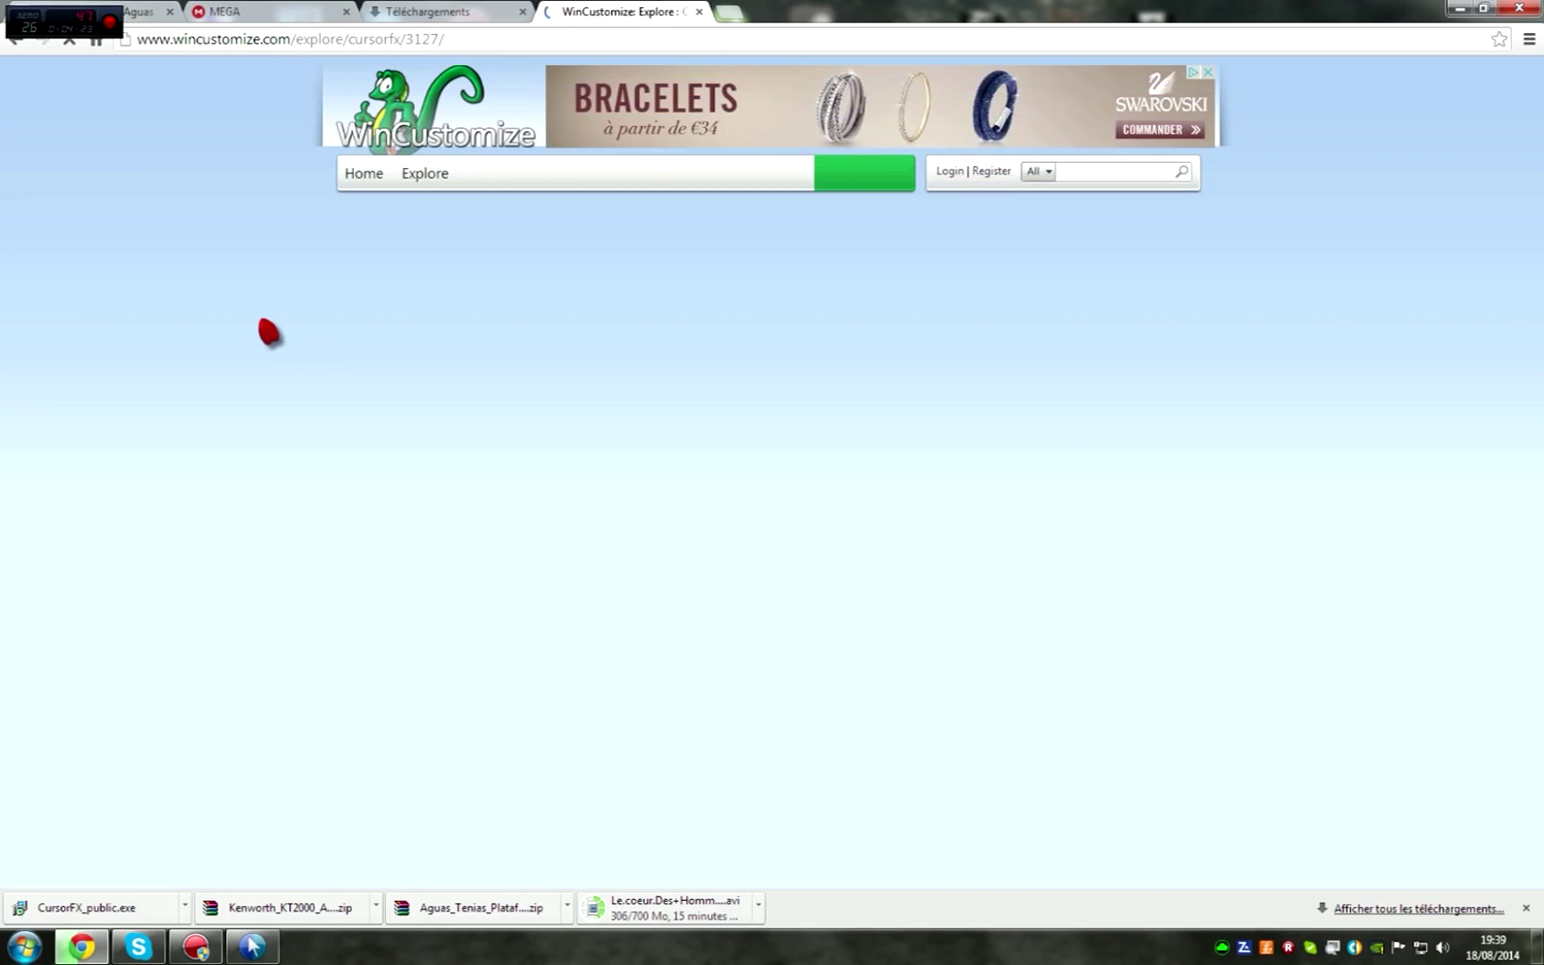
click(920, 587)
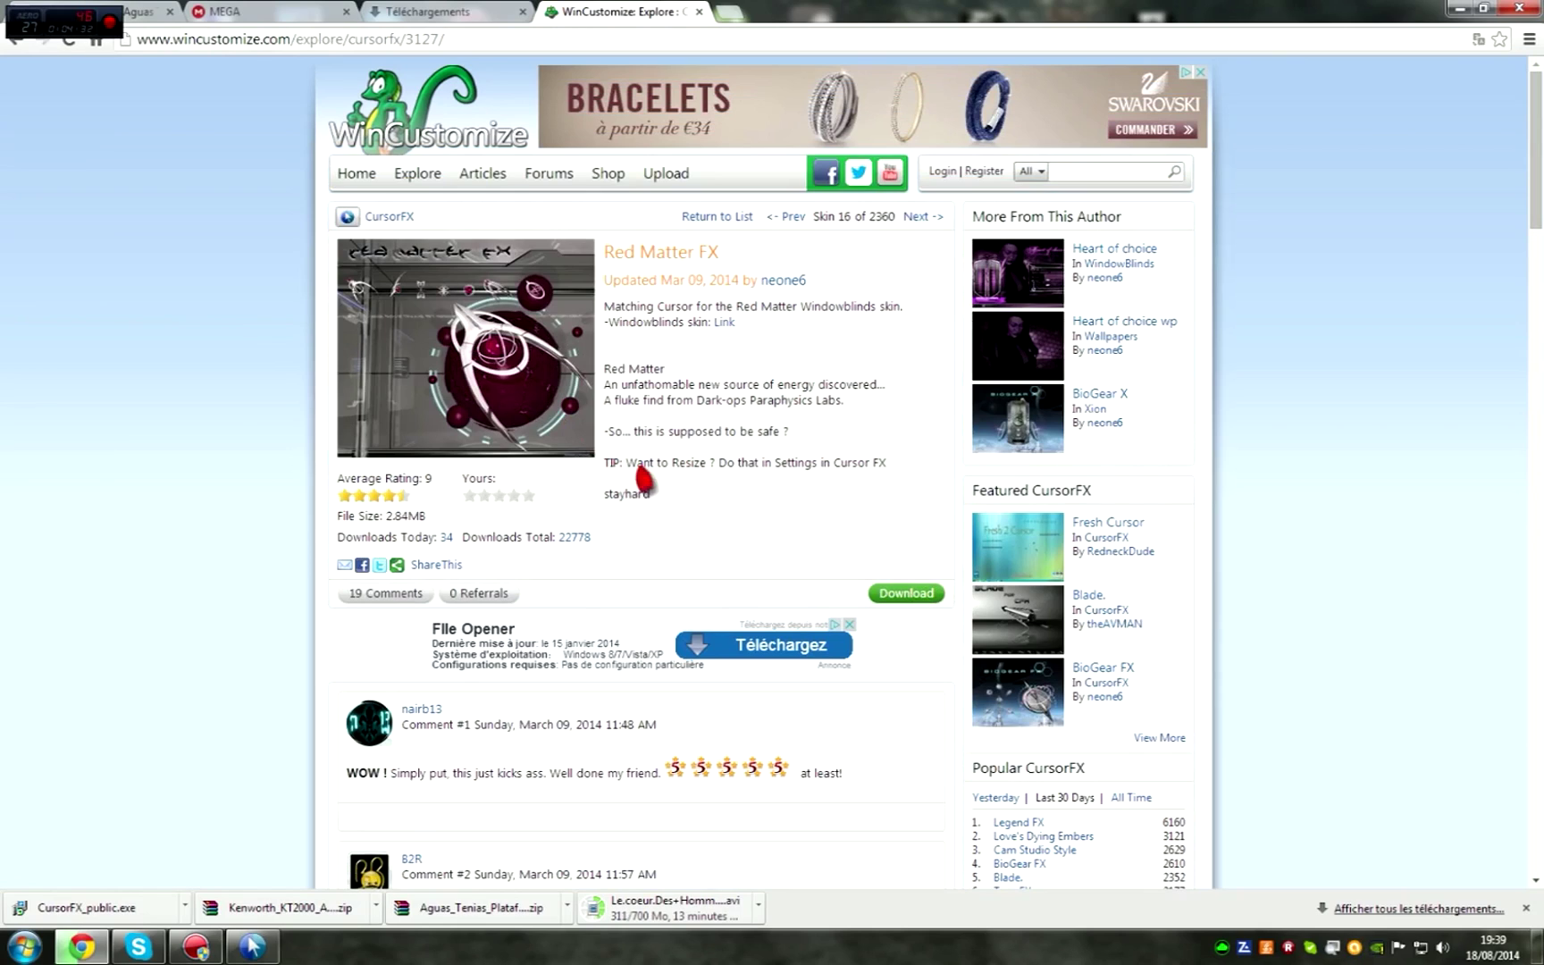
click(911, 599)
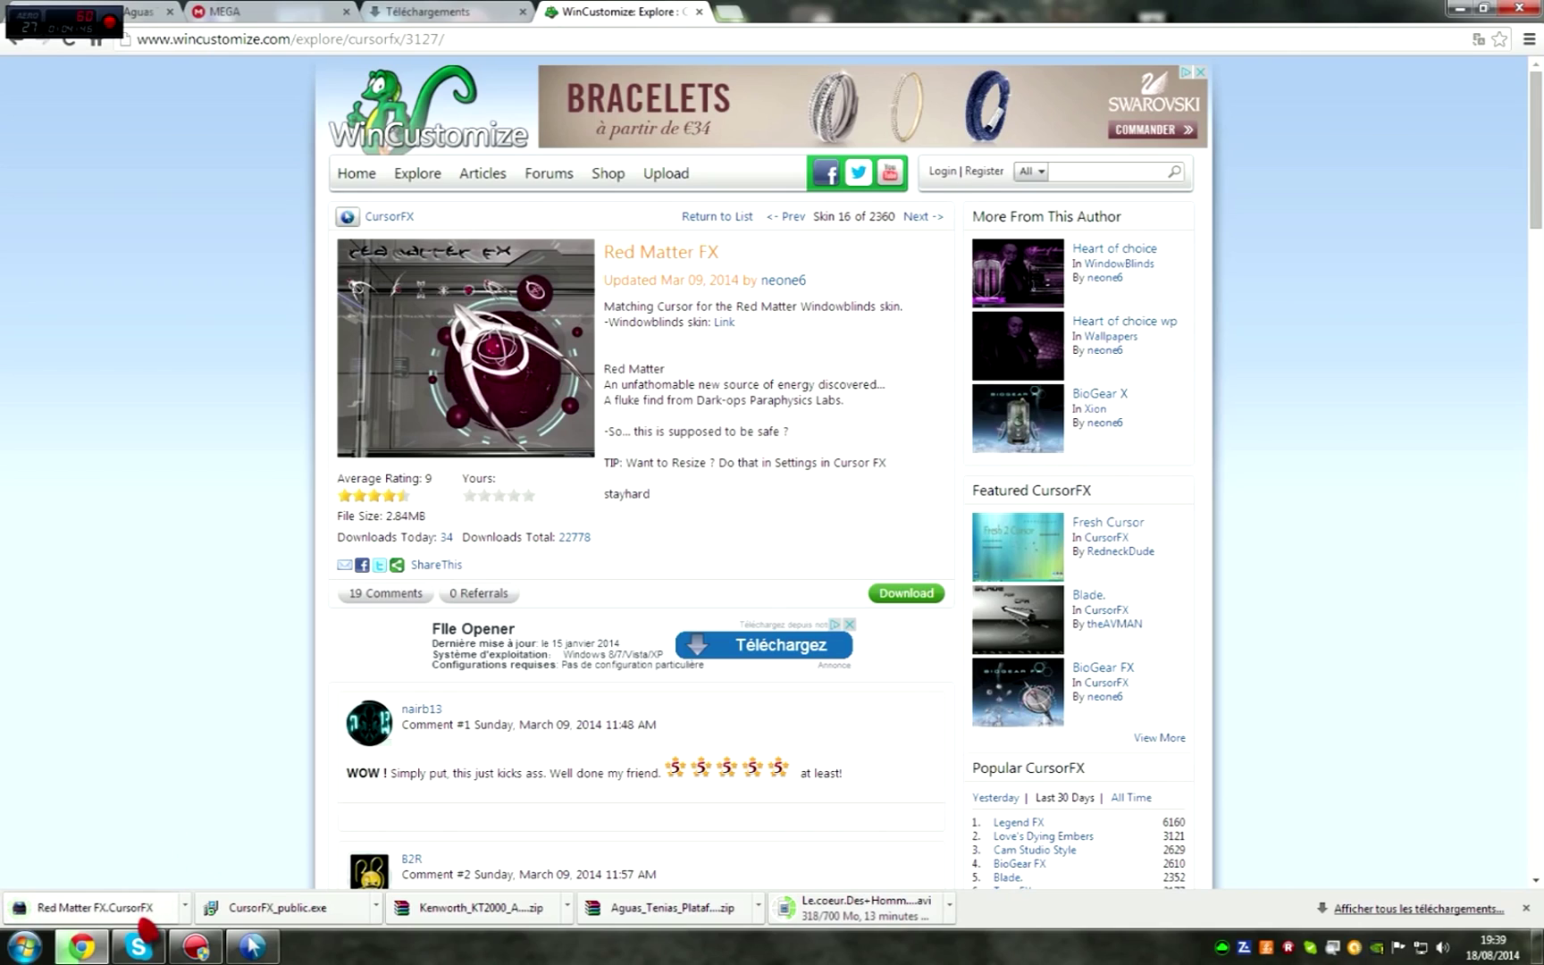
click(141, 919)
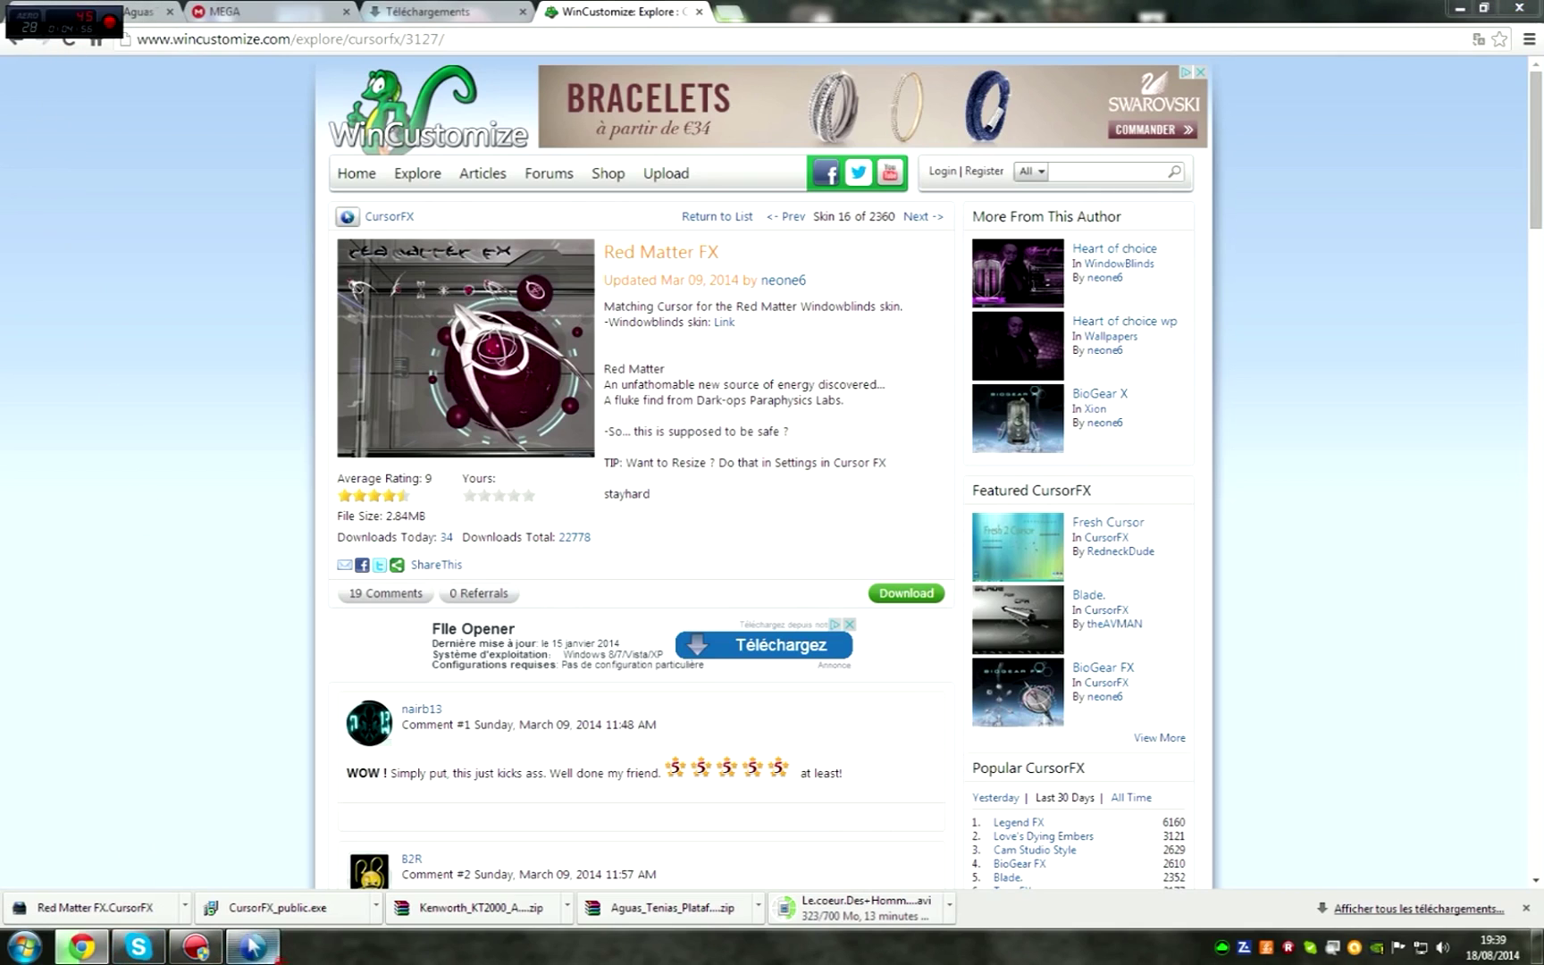
Return to CursorFX and apply the downloaded Red Matter FX theme from the cursor theme list
click(252, 946)
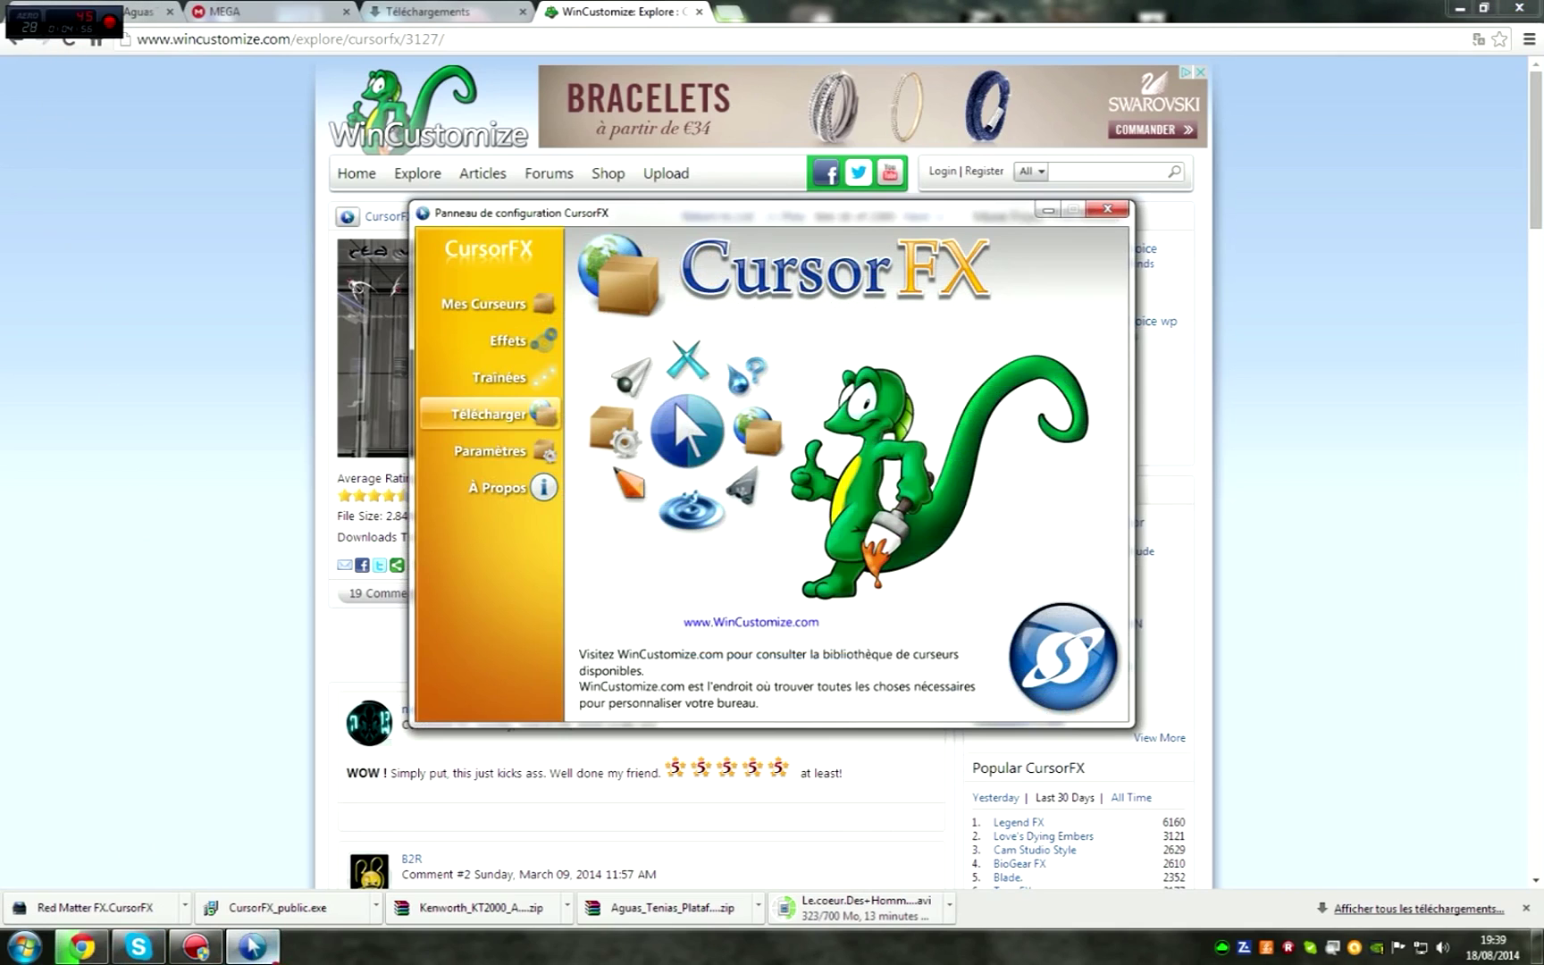
click(486, 304)
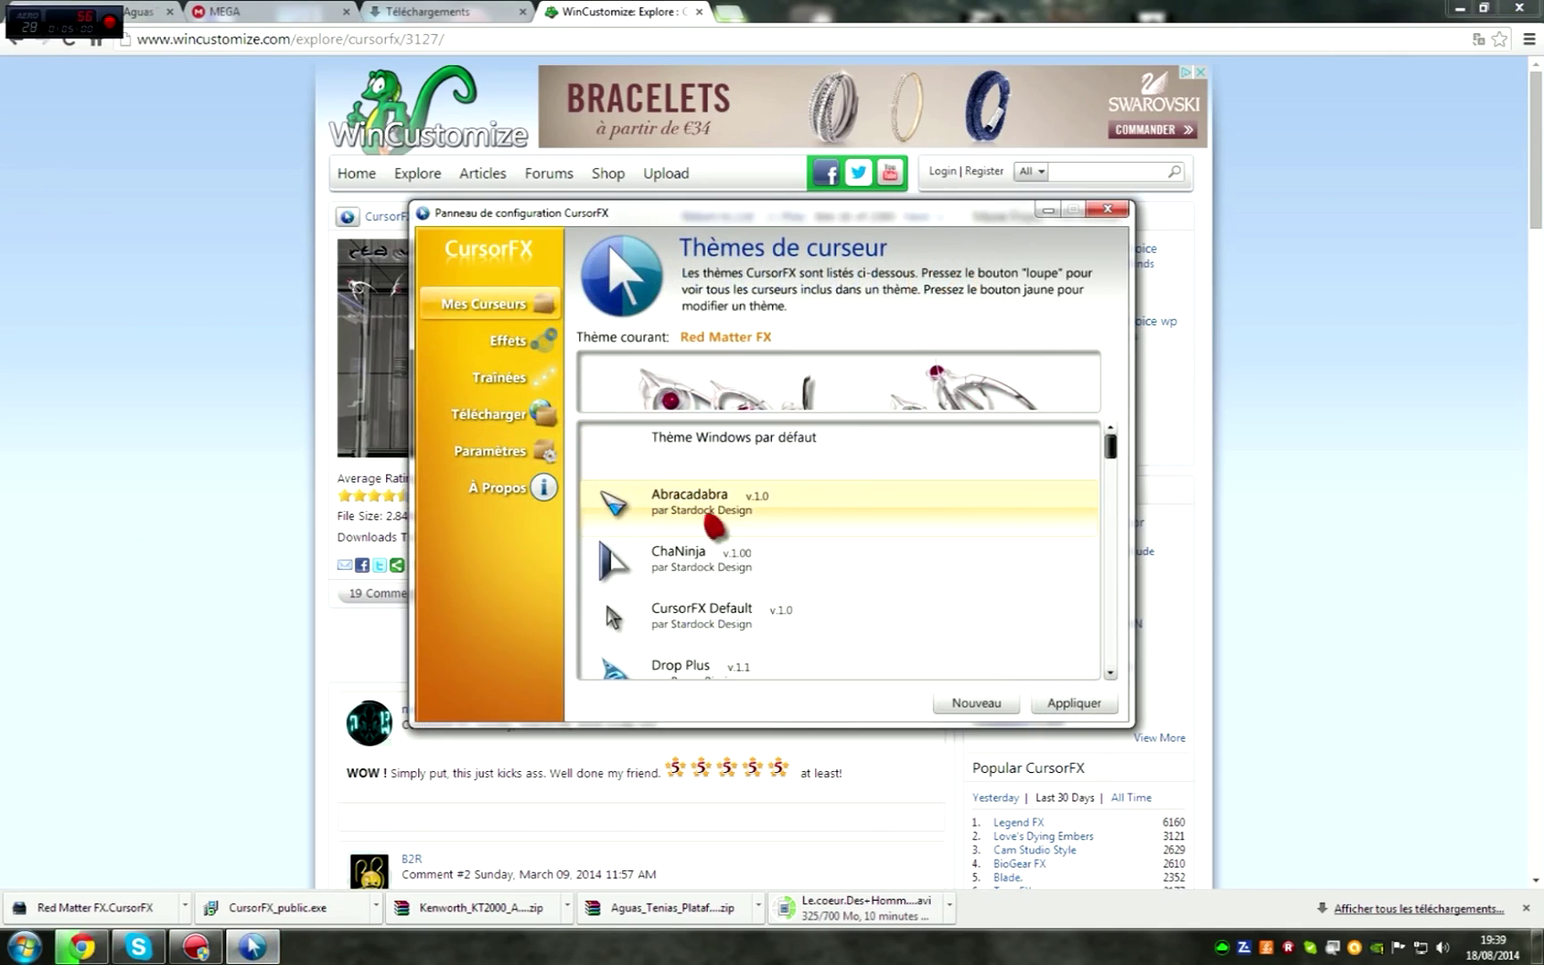
scroll(777, 500, down, 2)
scroll(786, 503, down, 9)
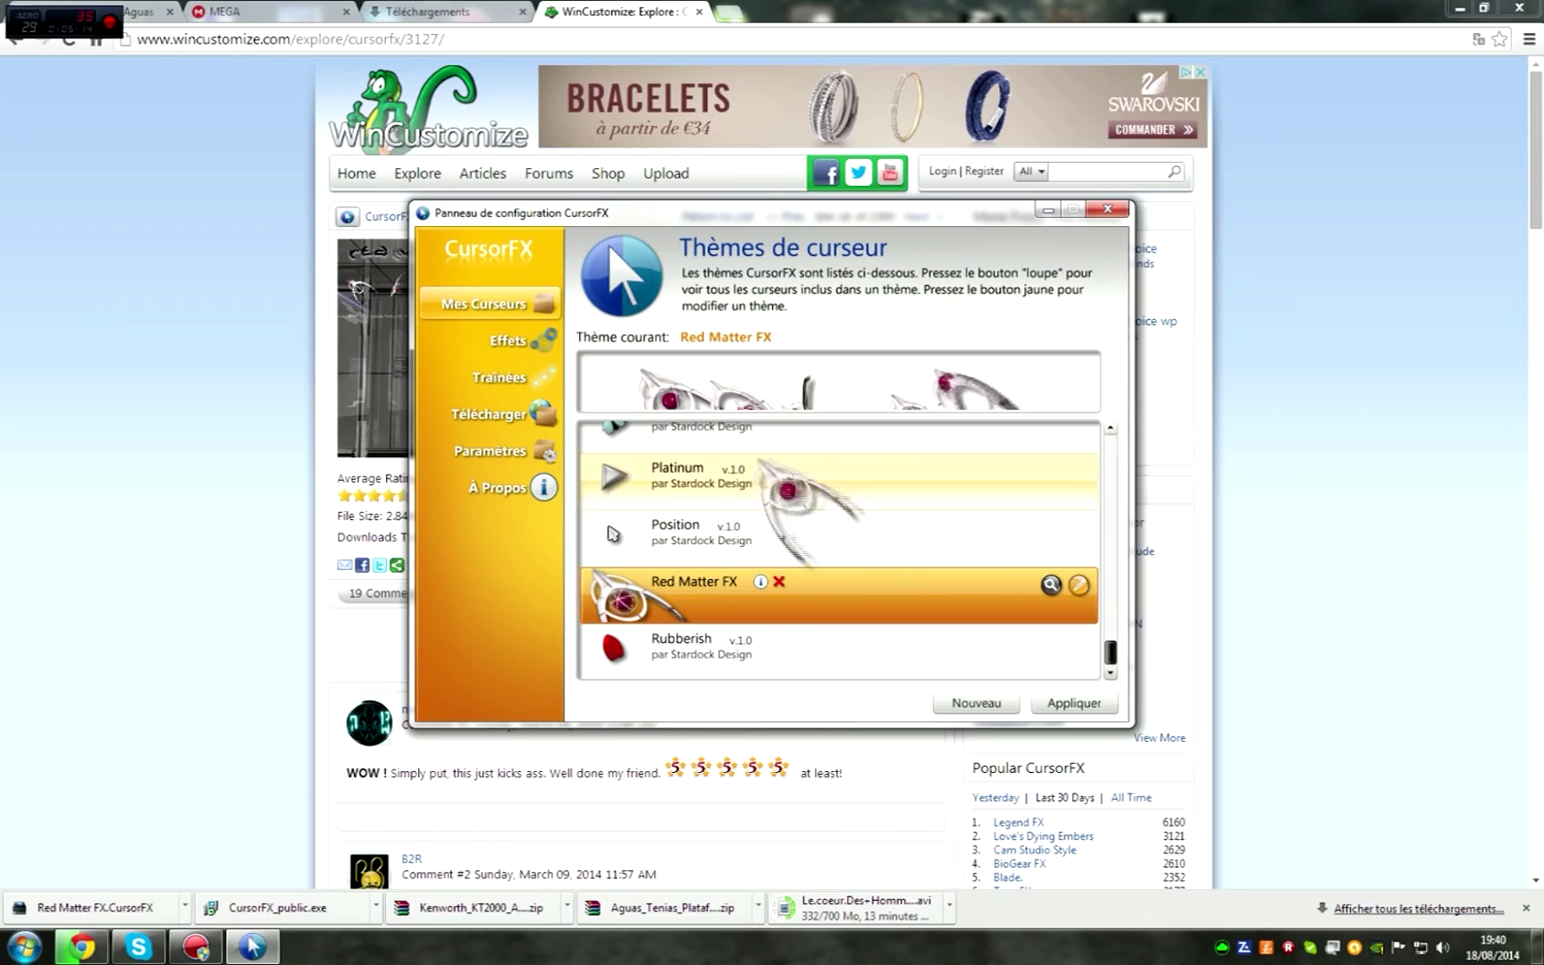
Minimize the CursorFX panel and the browser, and try out the Red Matter FX cursor with selection rectangles on the desktop
click(1045, 209)
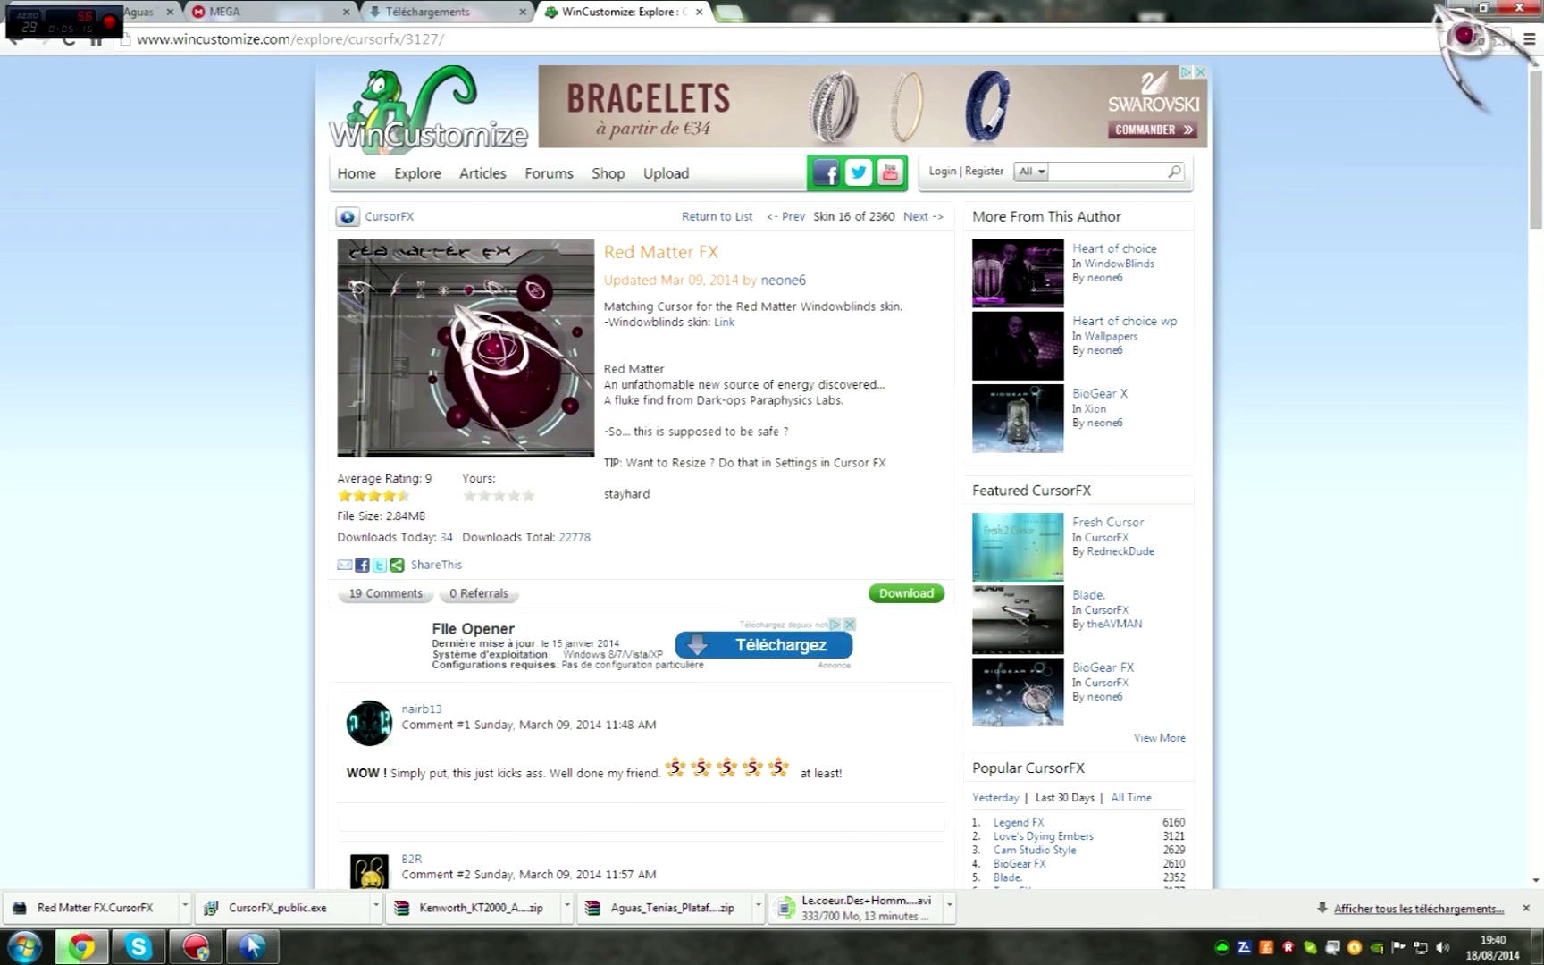
click(1483, 7)
click(1459, 429)
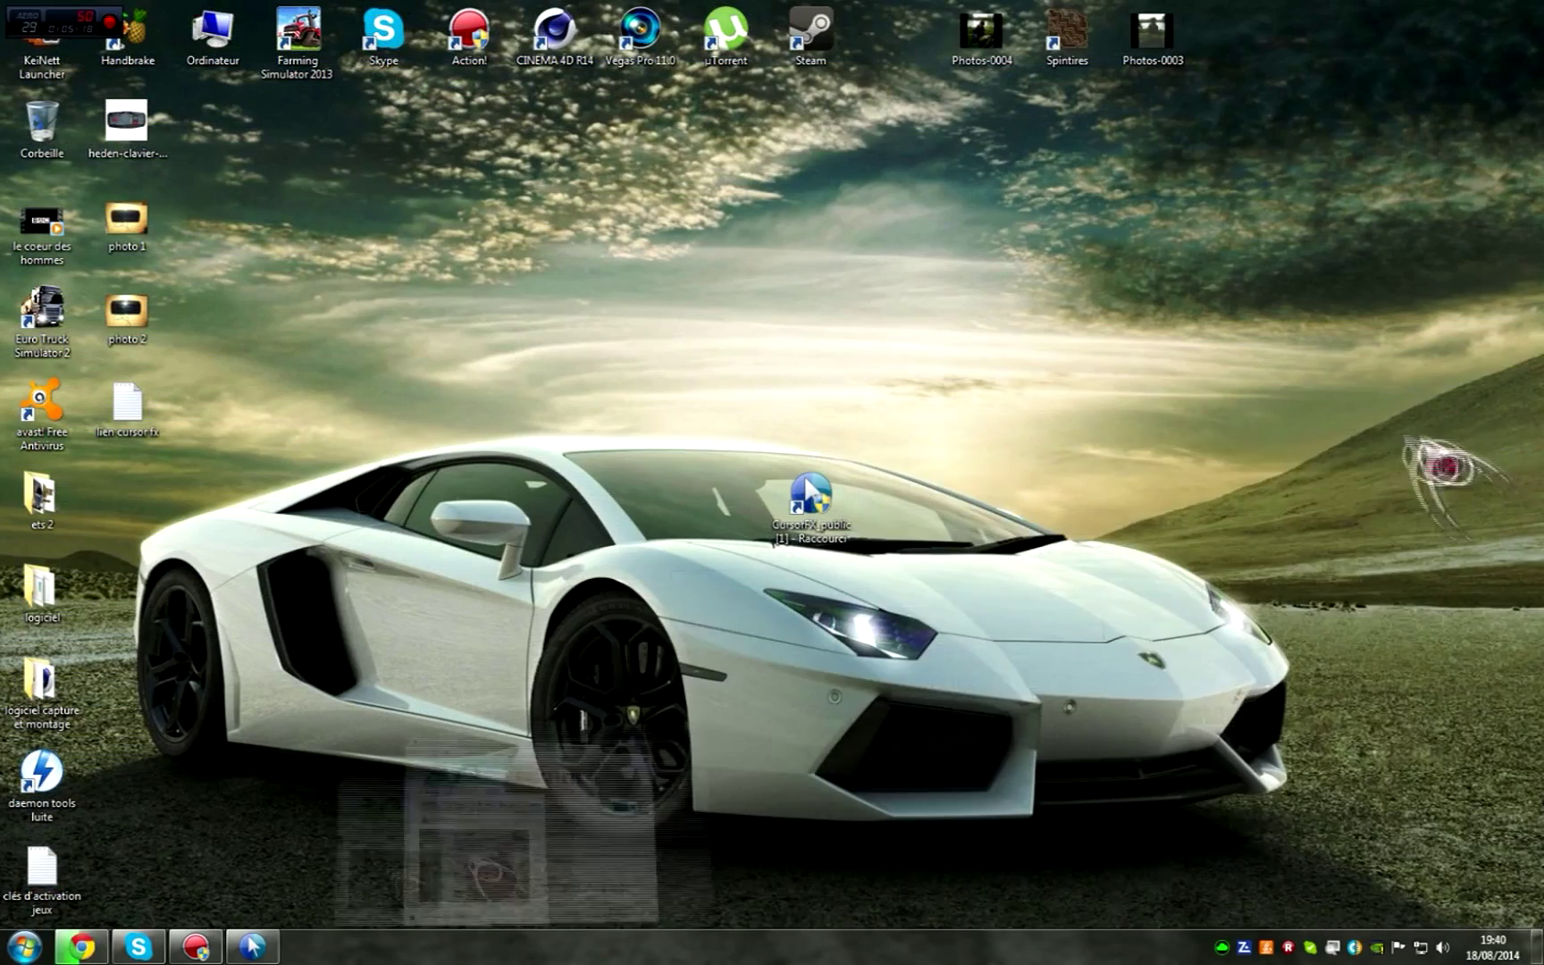
drag(850, 375, 294, 814)
drag(371, 615, 517, 568)
drag(431, 624, 536, 500)
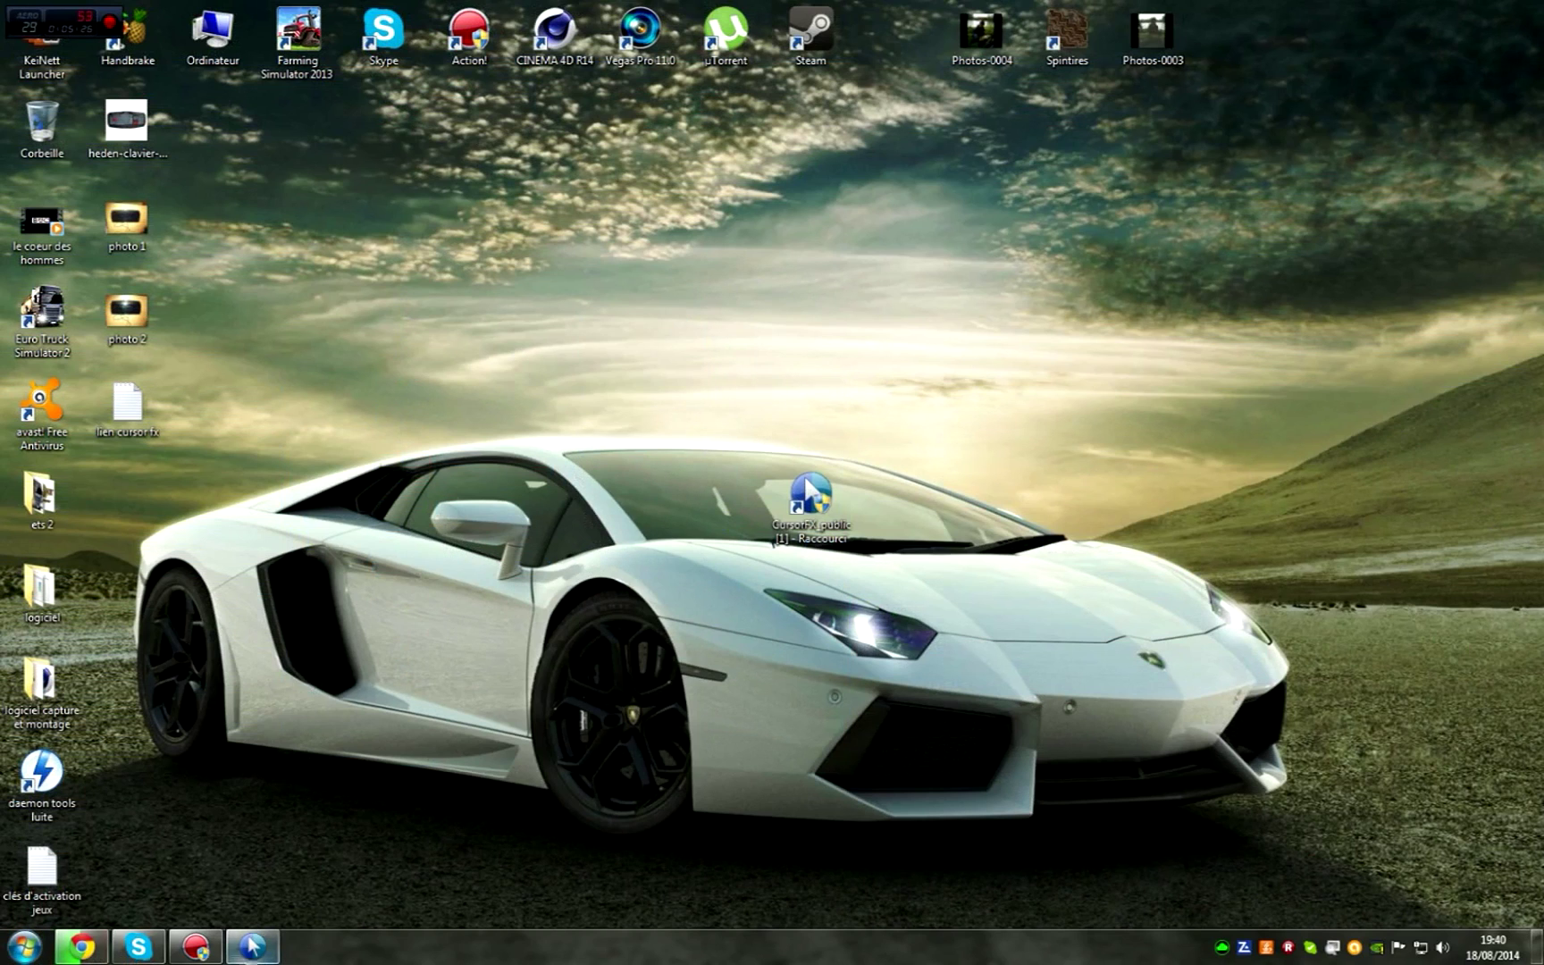
Restore and maximize the browser window with the Red Matter FX page, and switch to the Action! recorder
click(81, 946)
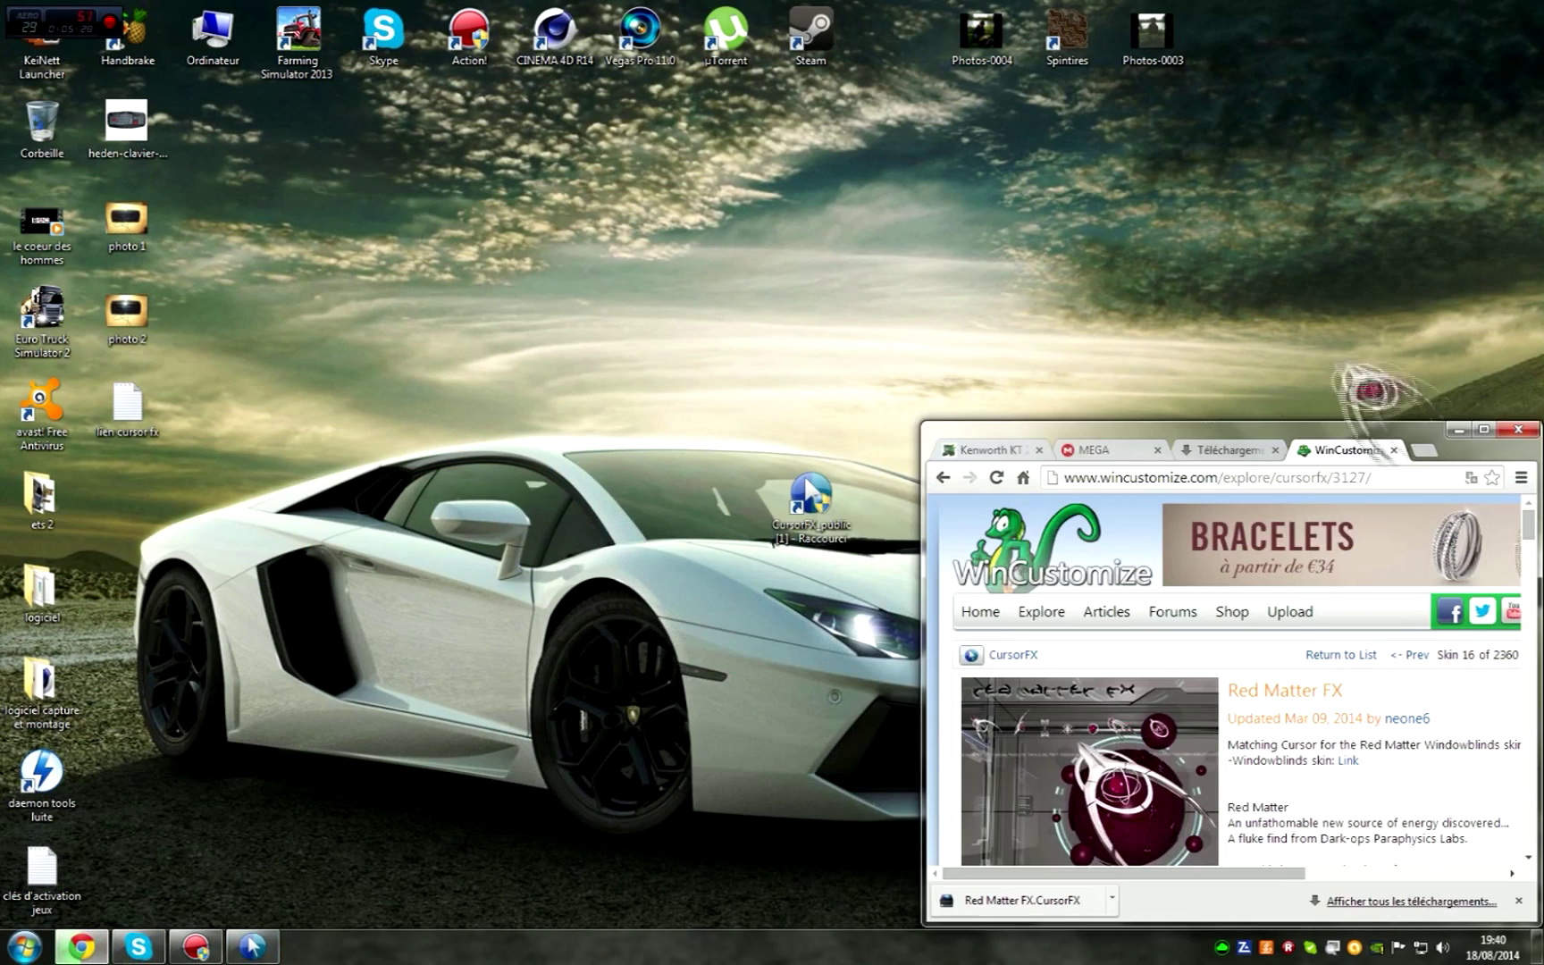
click(1484, 431)
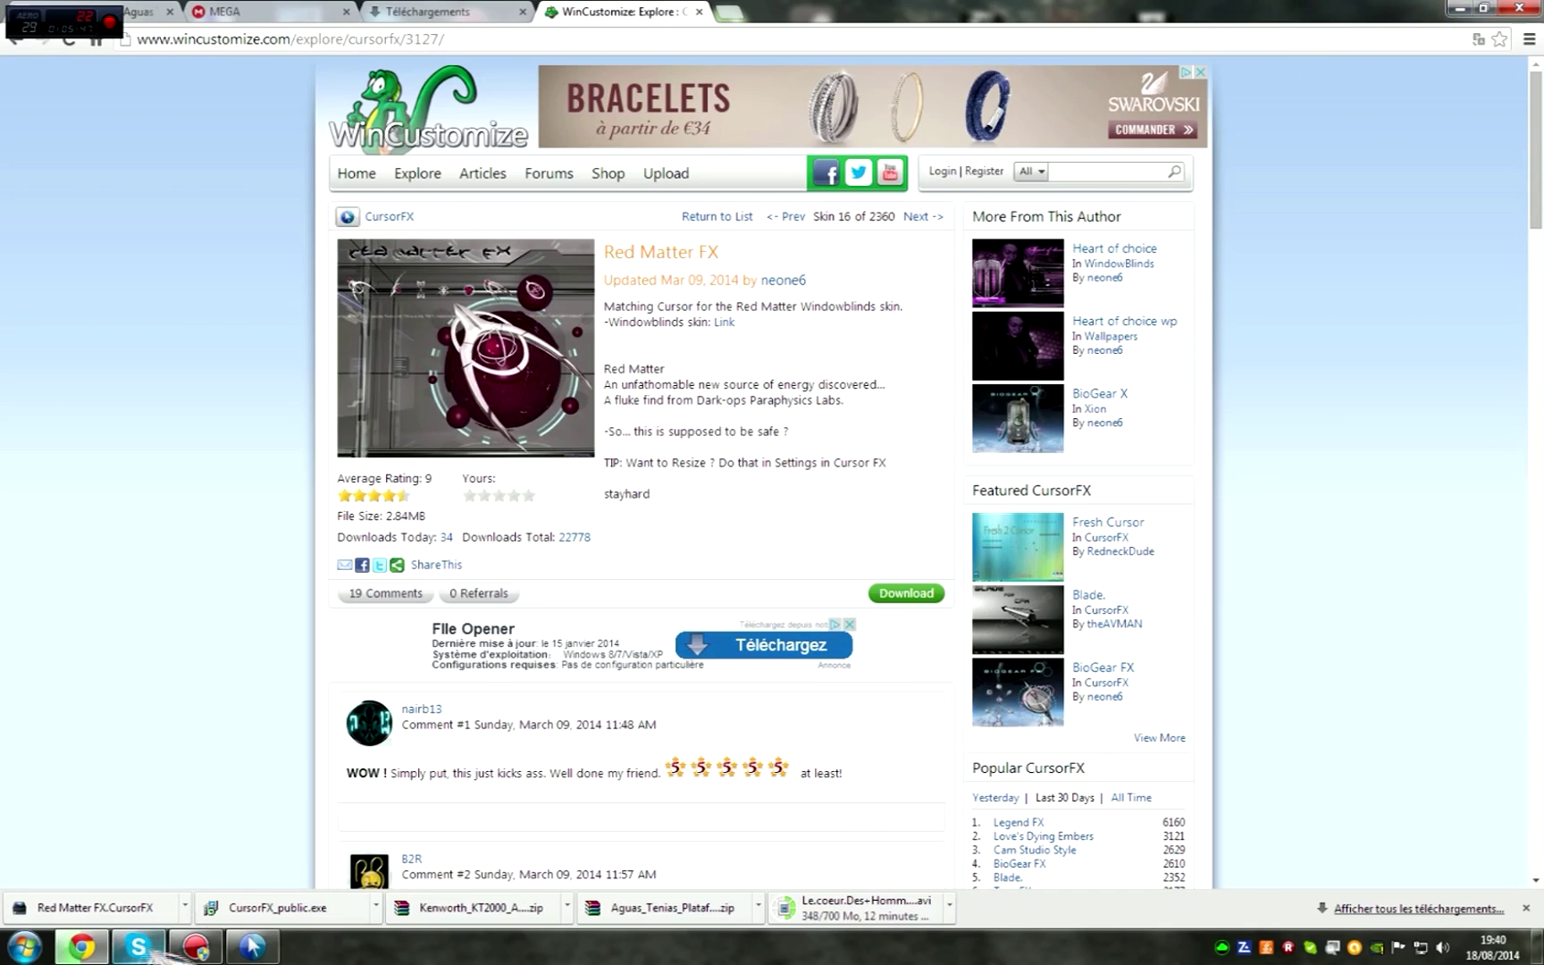
click(195, 948)
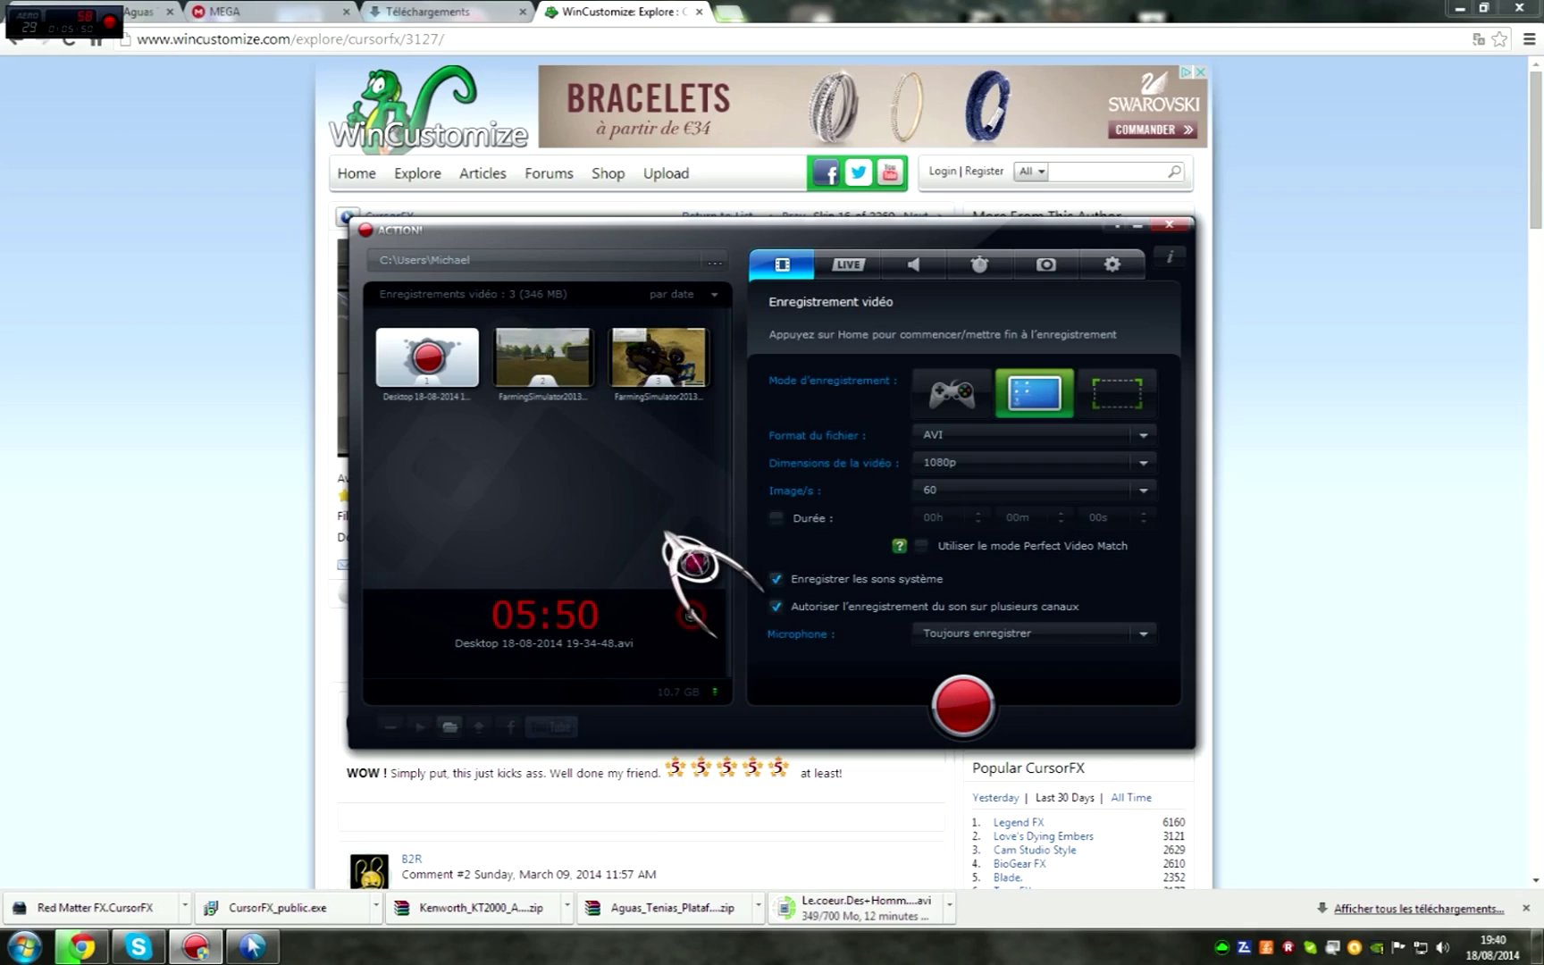